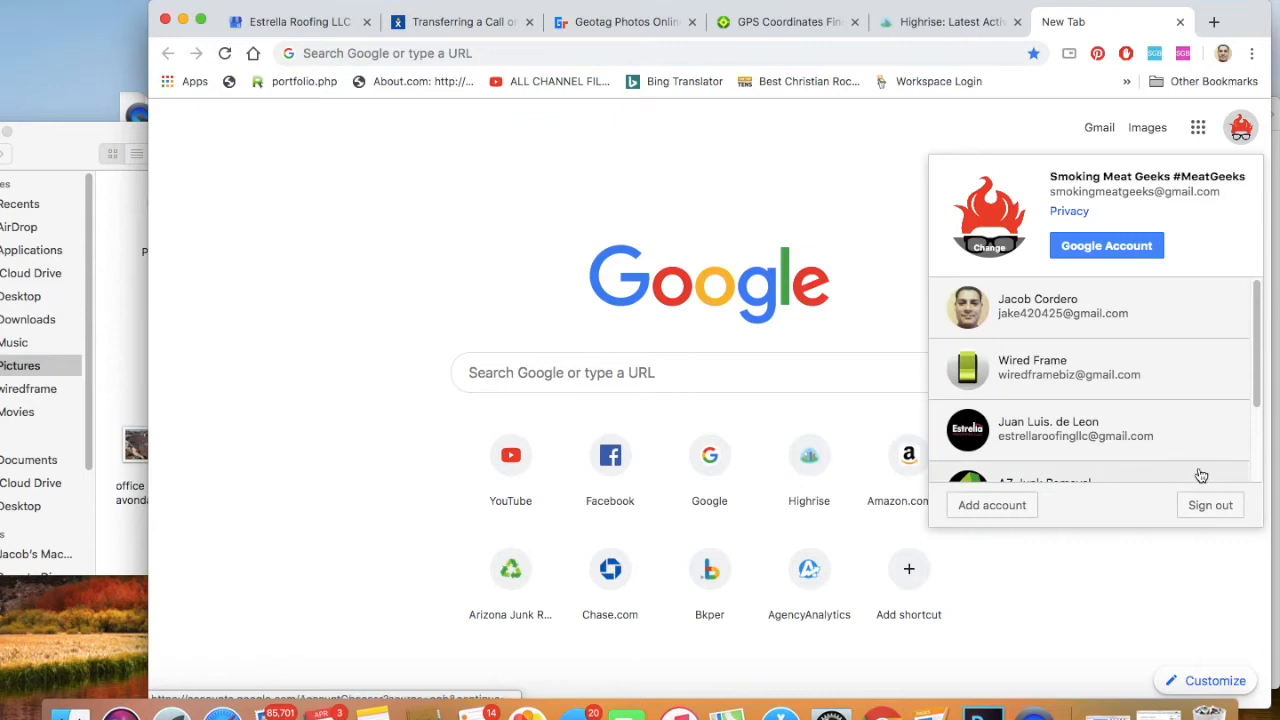
- Switch to the Estrella Roofing Google account and open its Google My Business dashboard
click(1129, 438)
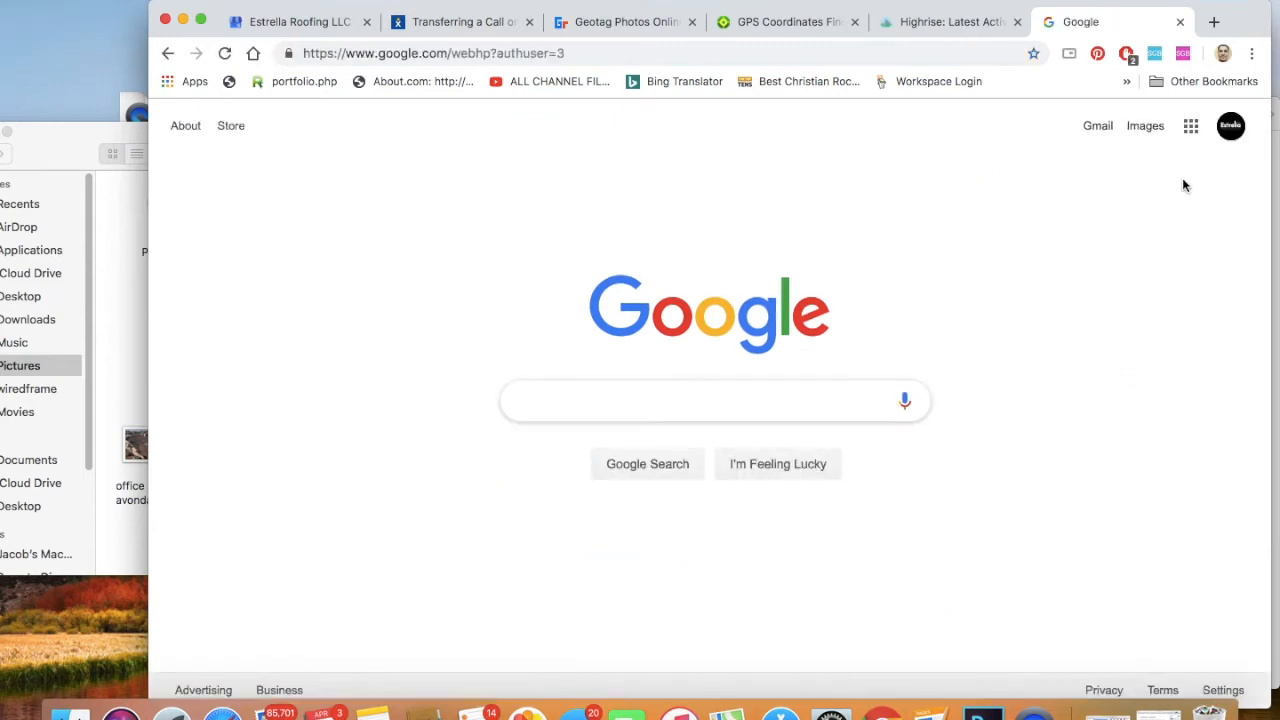
click(1191, 127)
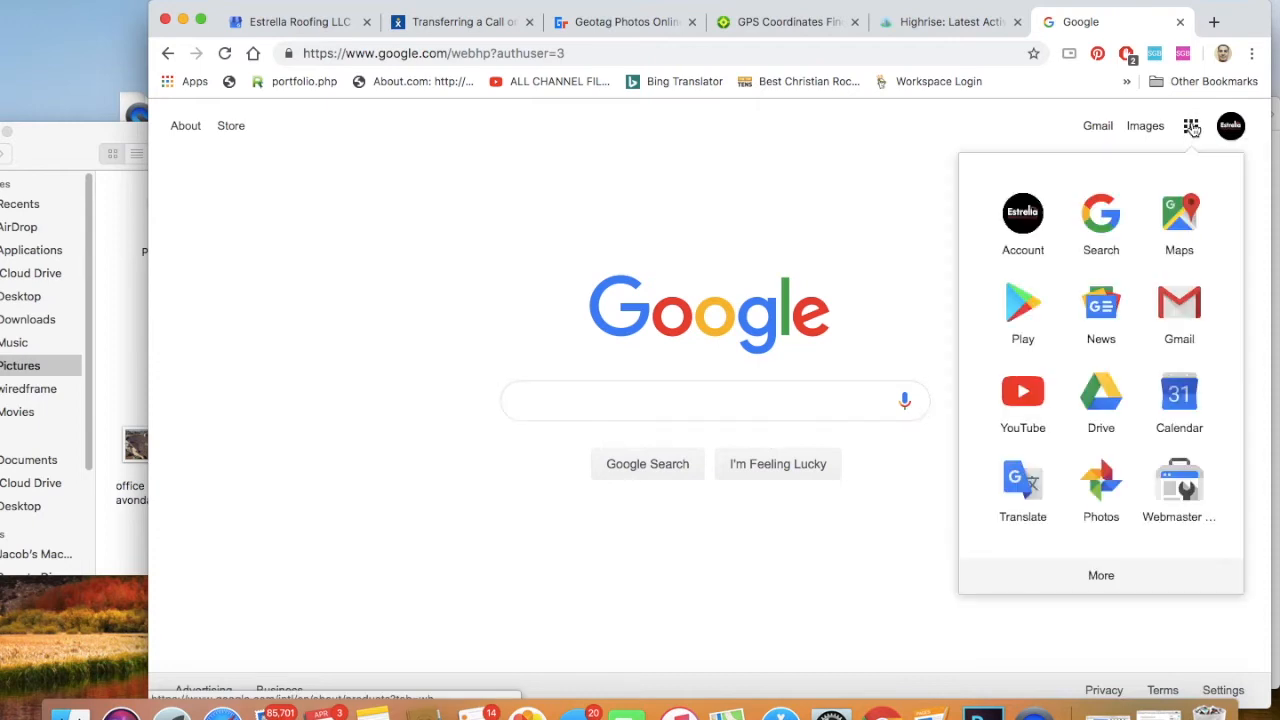
click(1122, 577)
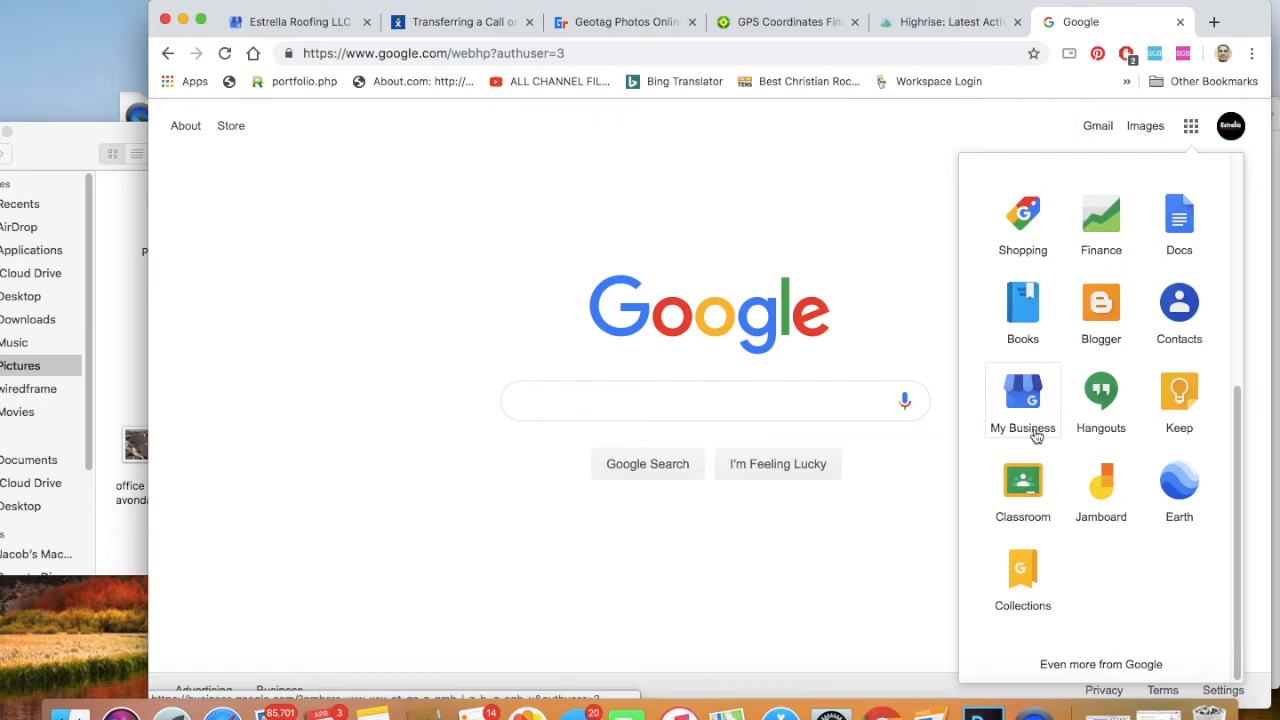
click(1190, 134)
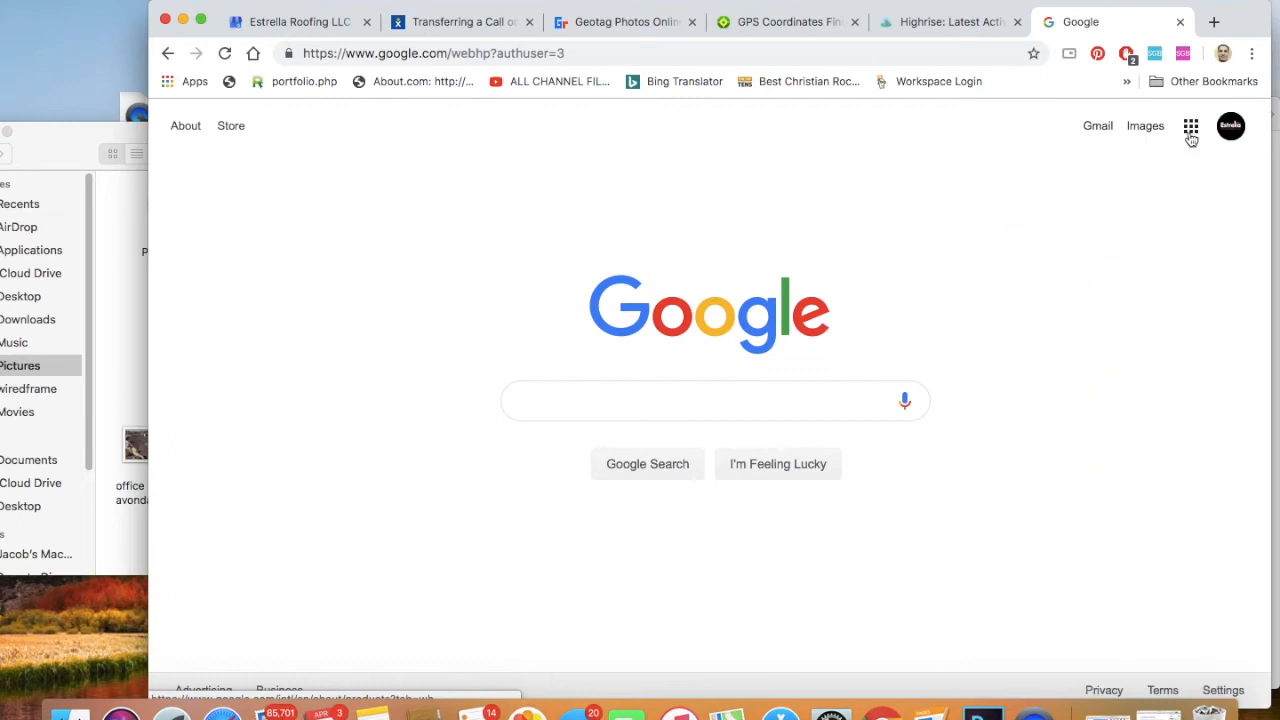
click(1191, 136)
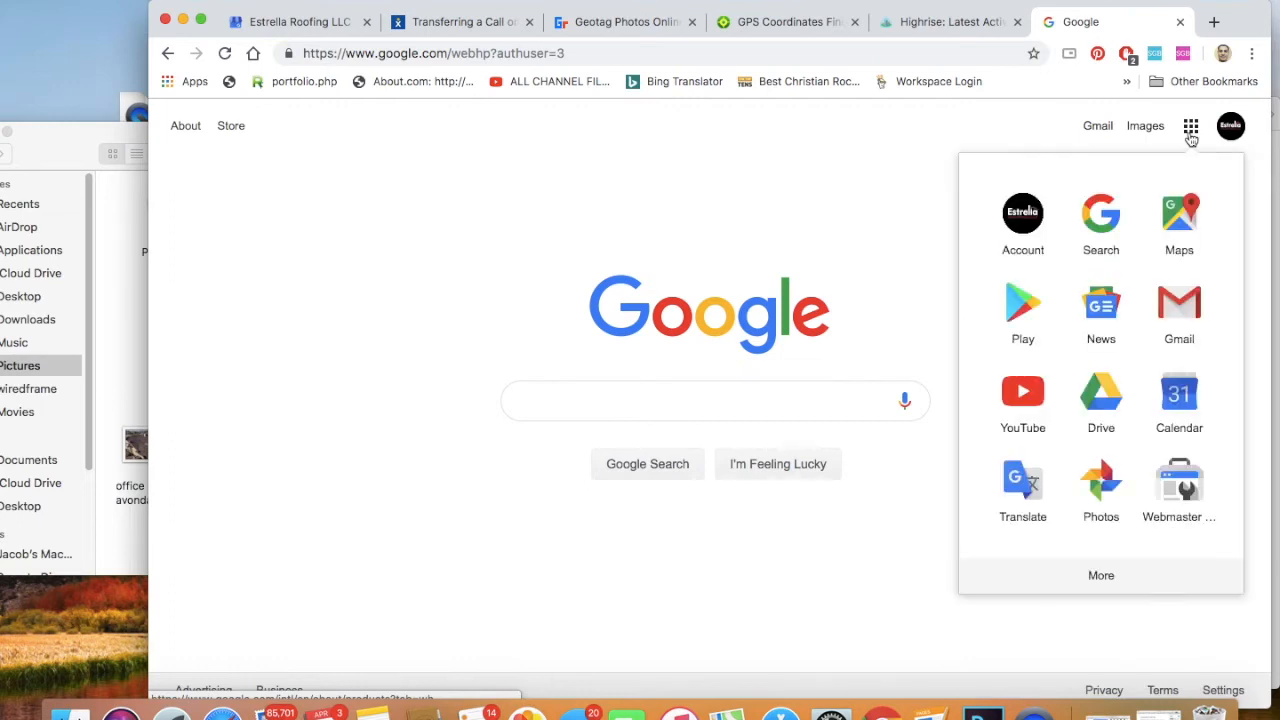
click(1101, 591)
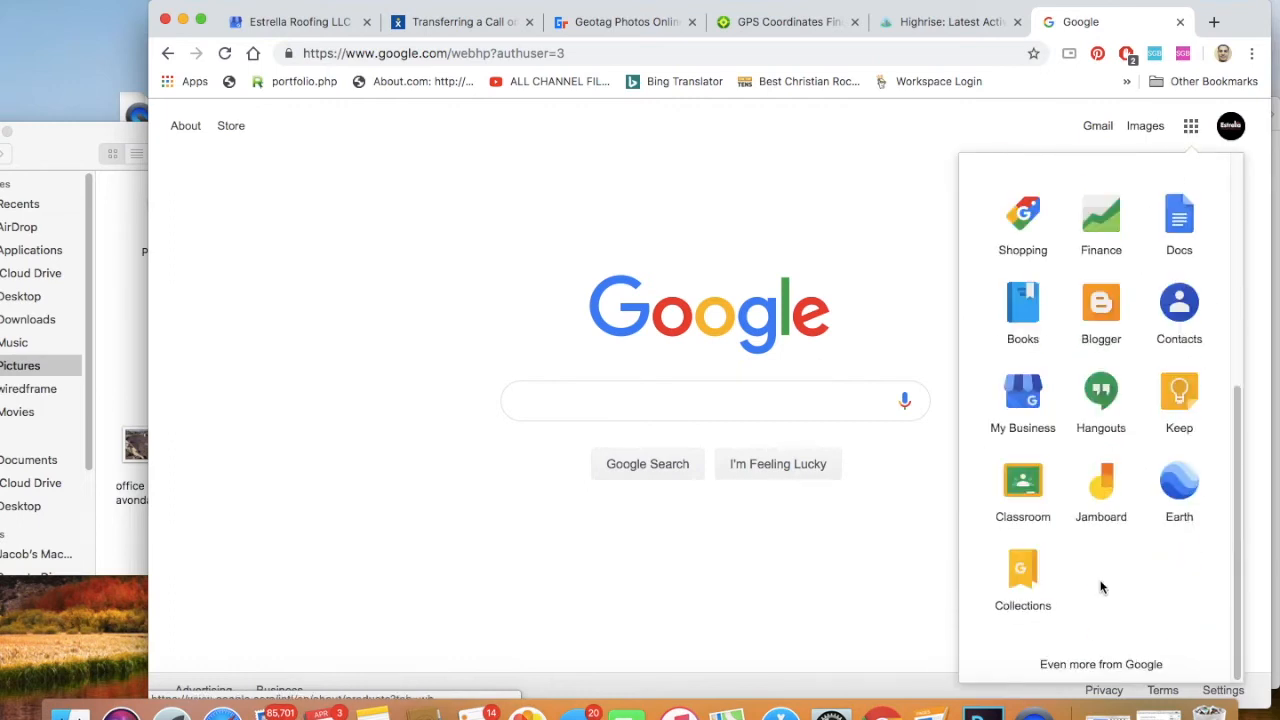
click(1026, 418)
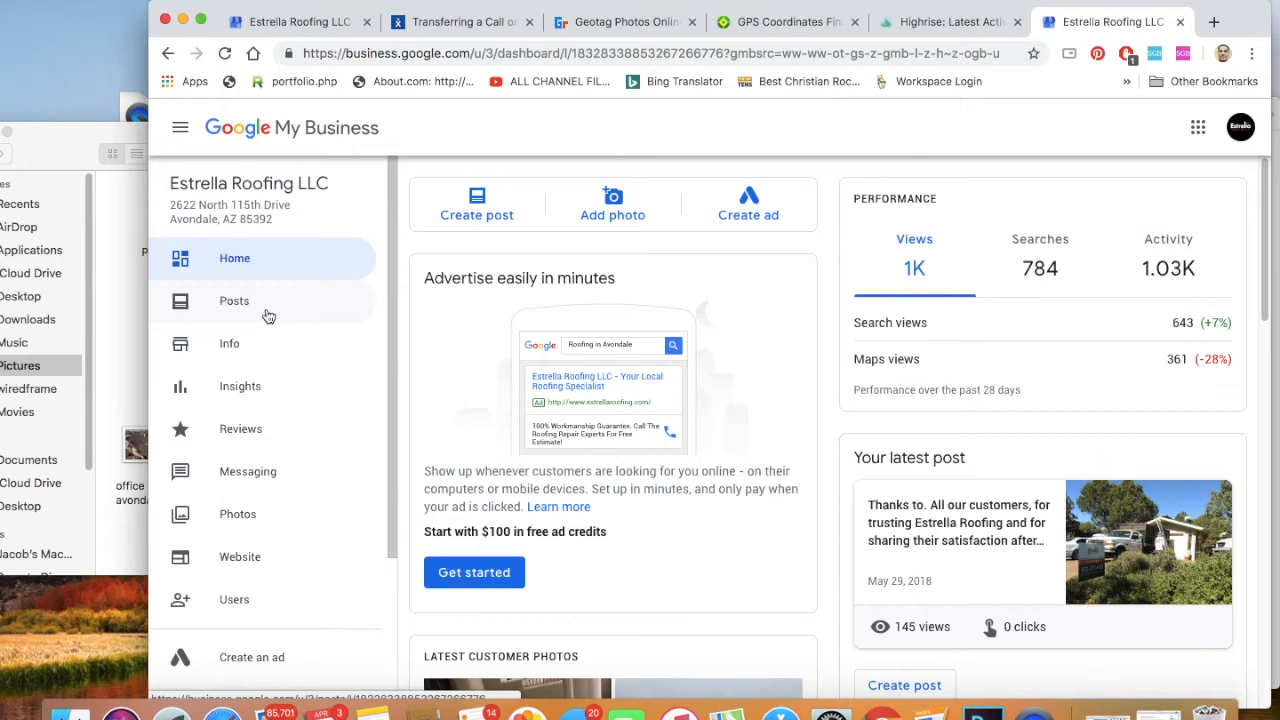
- Open the Estrella Roofing listing's photos and show the Interior category
click(265, 522)
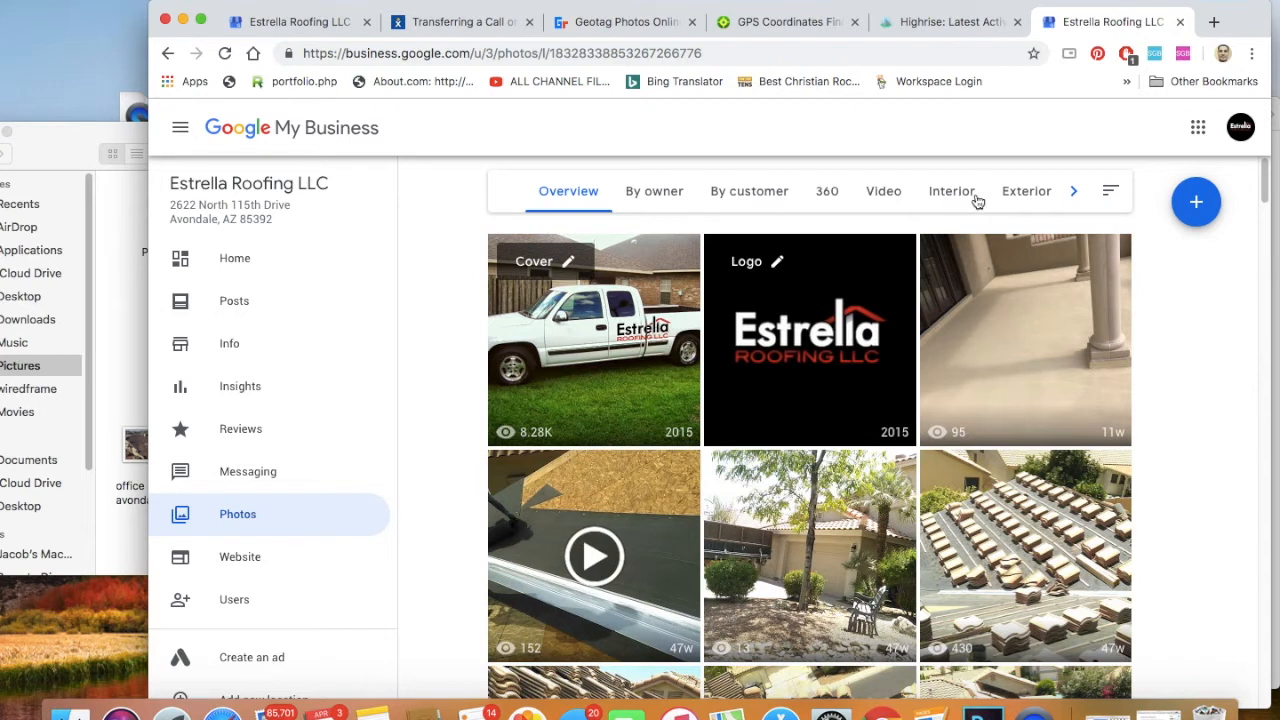
click(1070, 194)
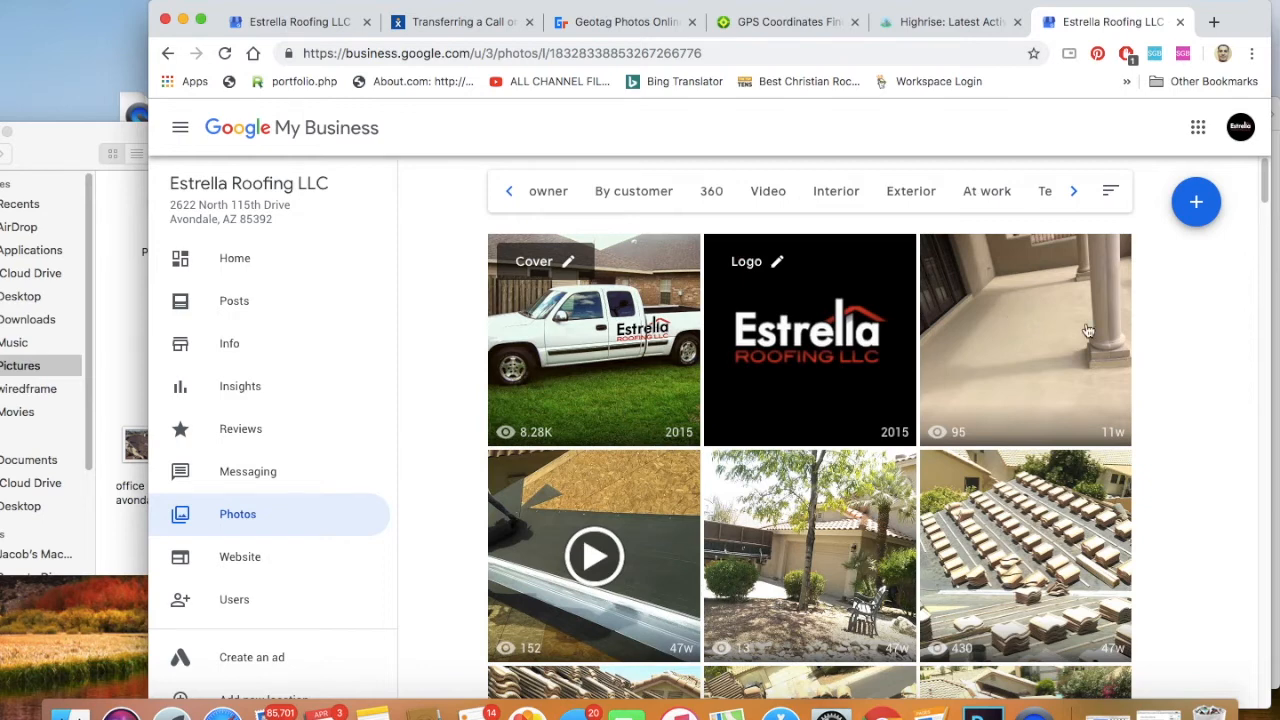
drag(1263, 196, 1249, 138)
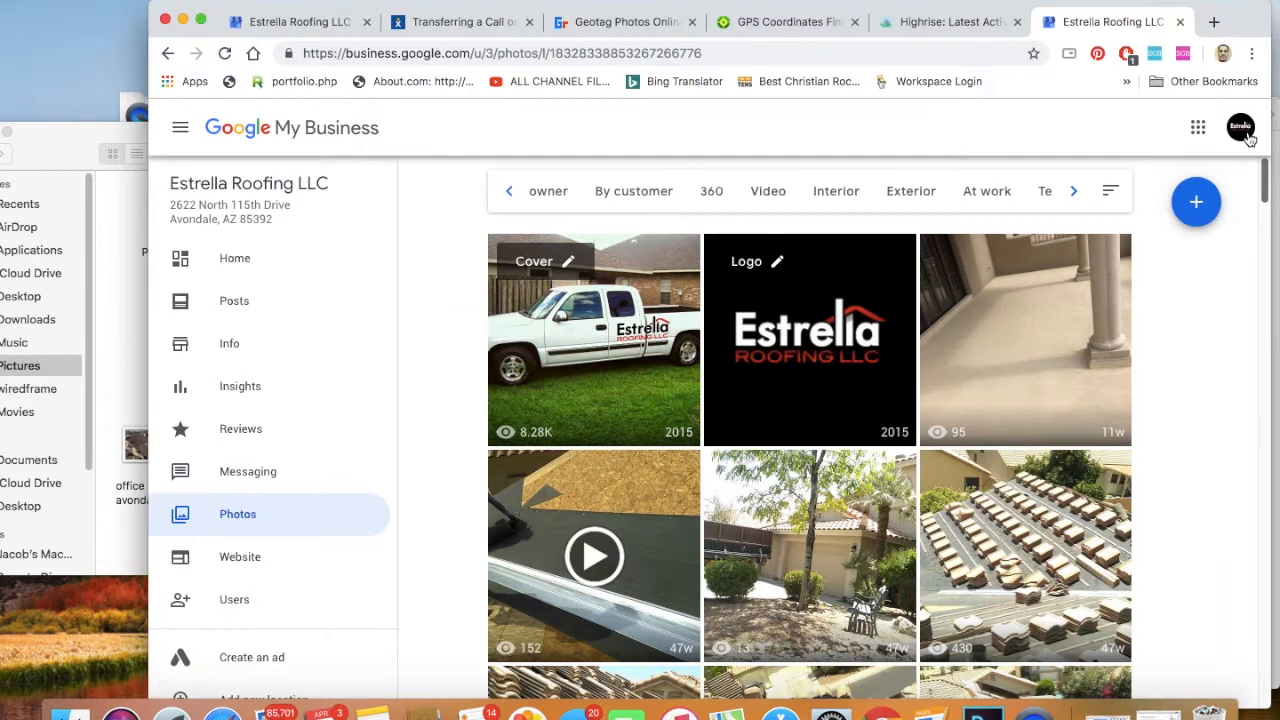
click(838, 191)
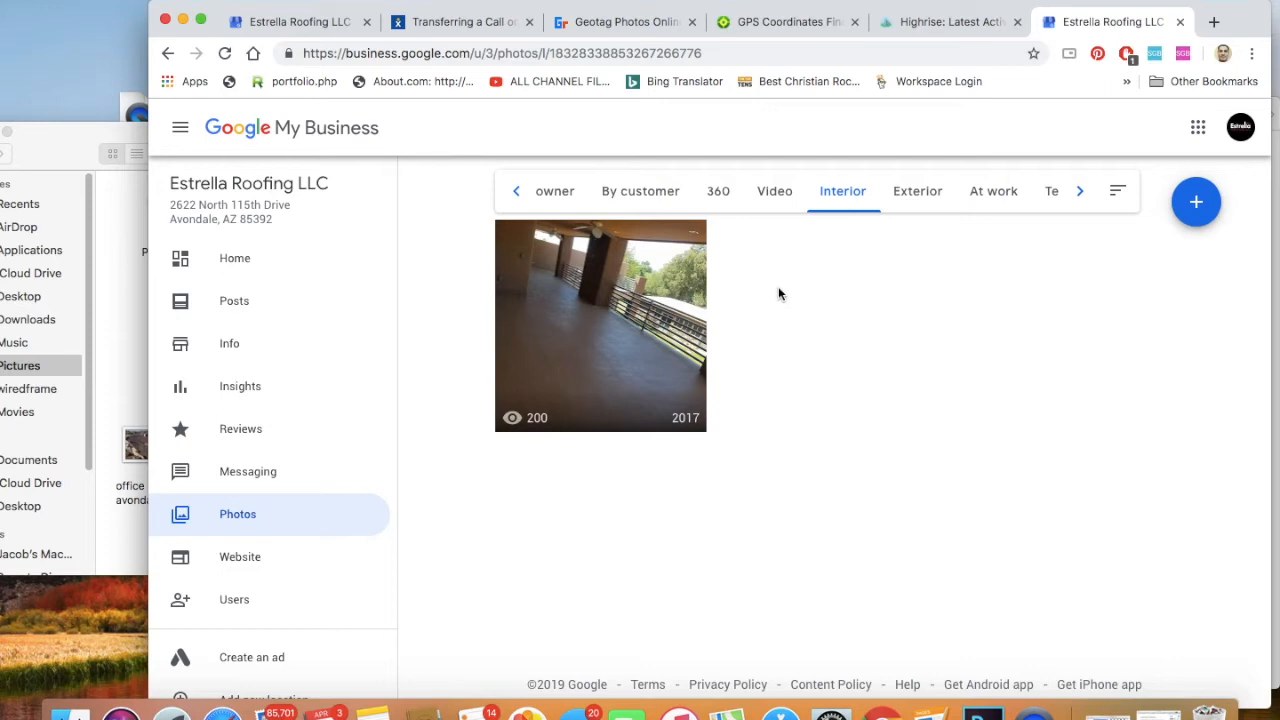
- Switch to Finder's Pictures folder, preview the image inside office with desk.jpeg and close the preview
click(43, 141)
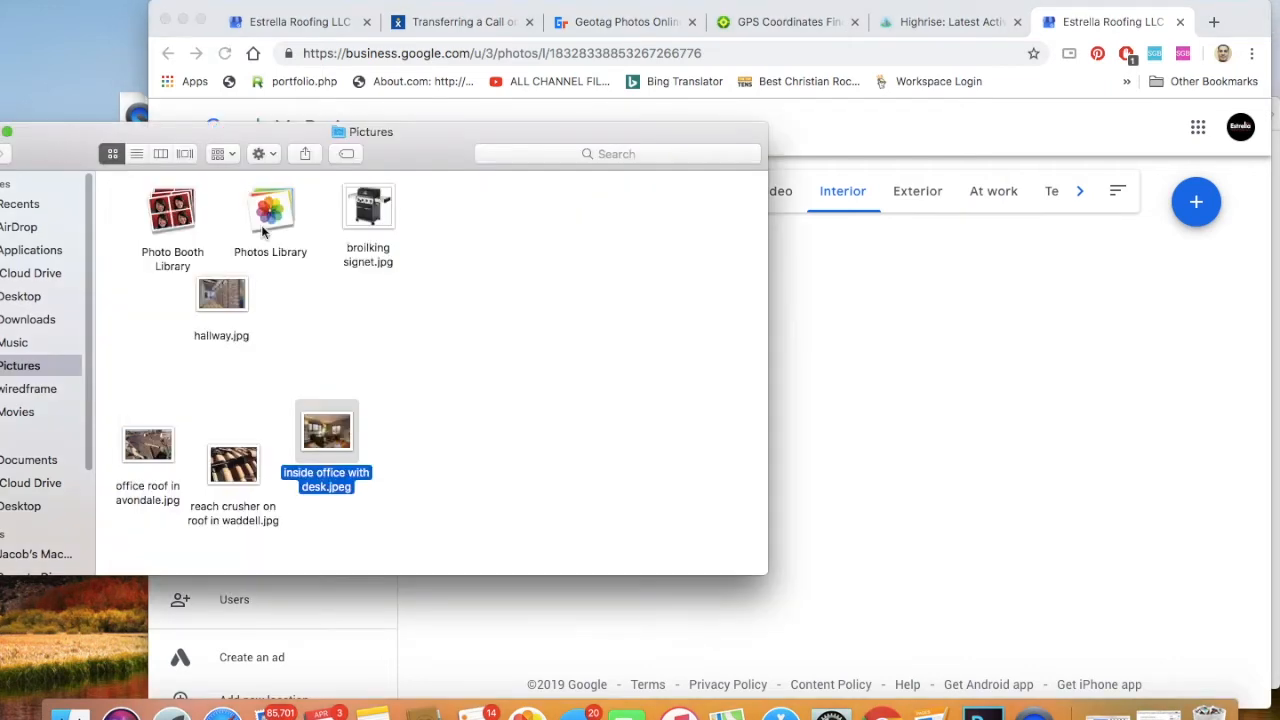
double_click(323, 437)
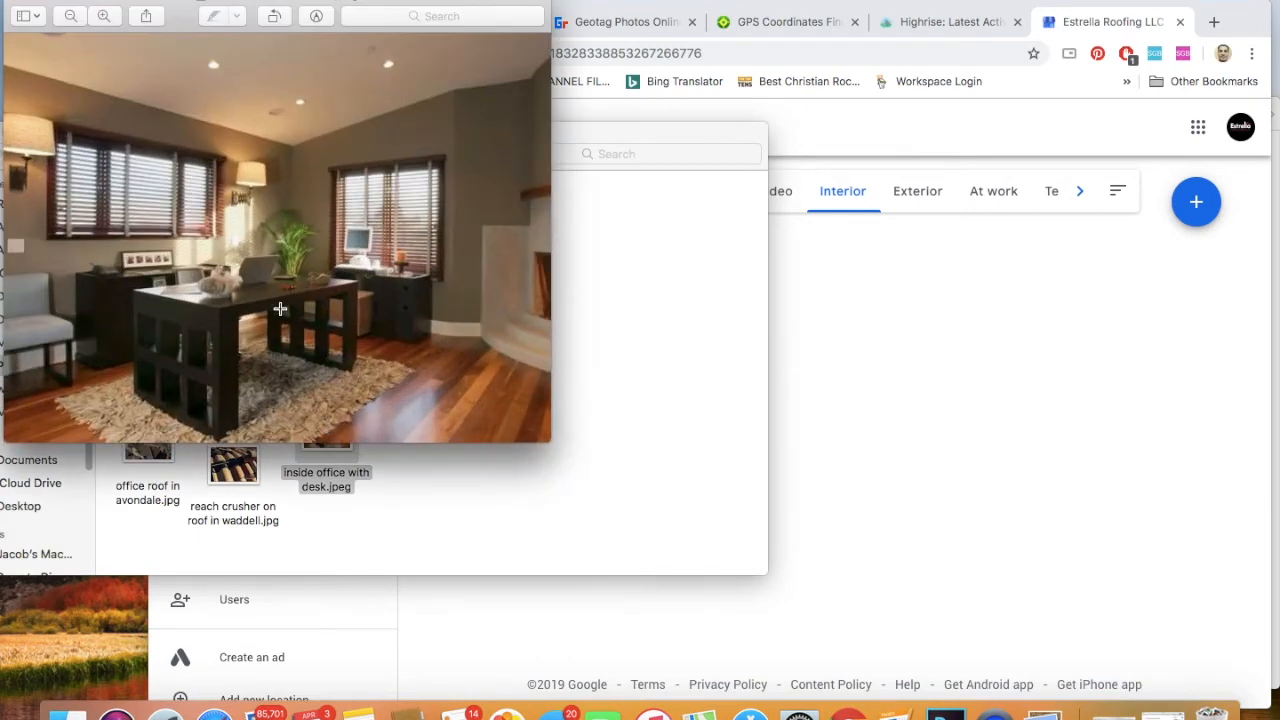
drag(164, 8, 256, 66)
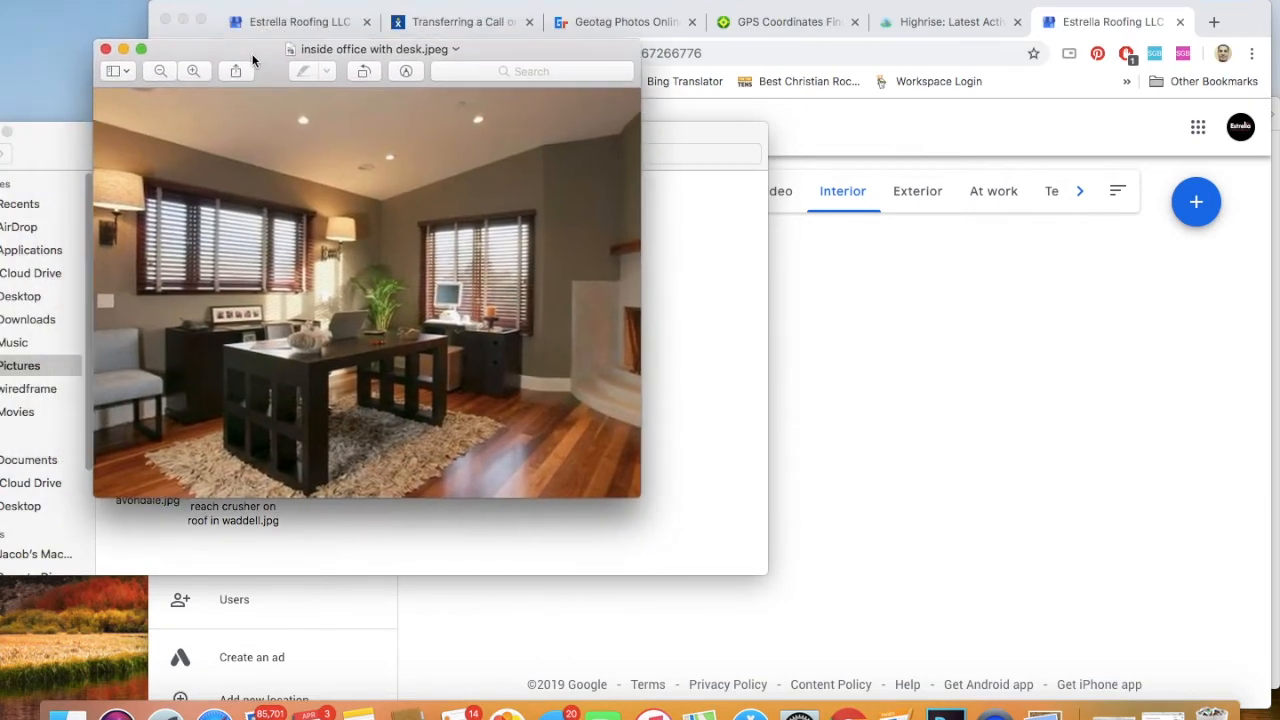
click(108, 53)
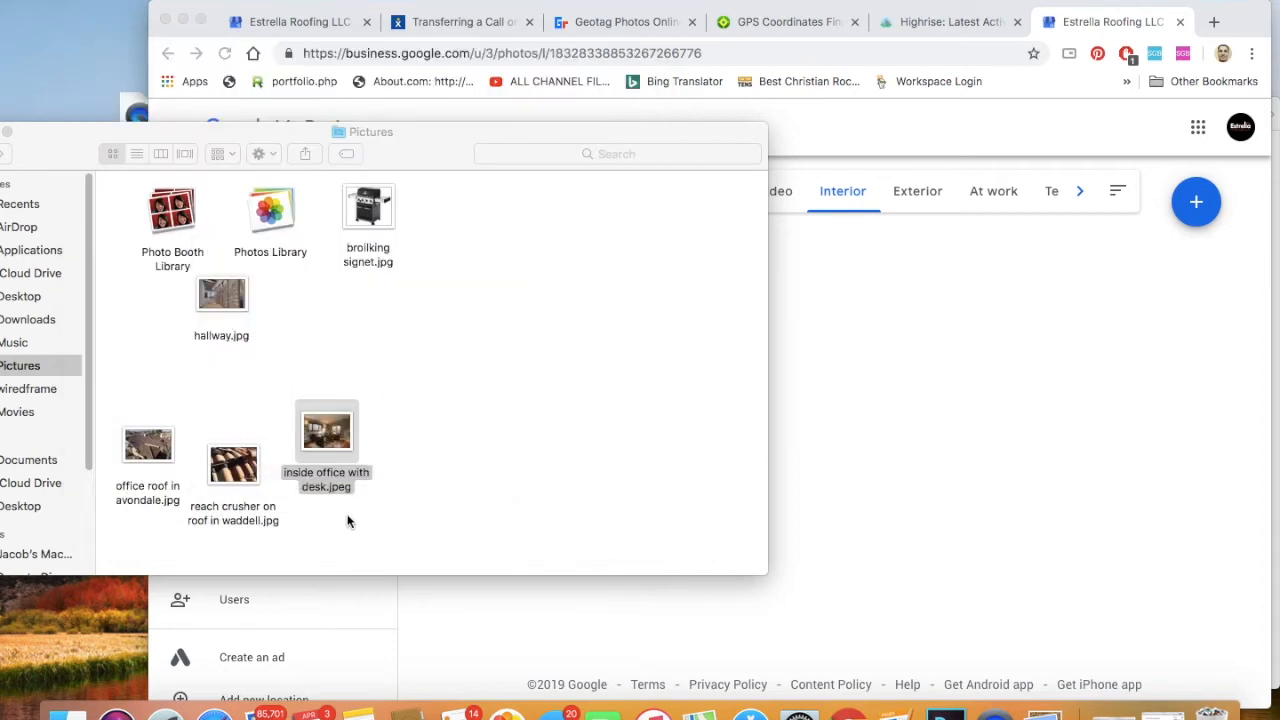
click(332, 485)
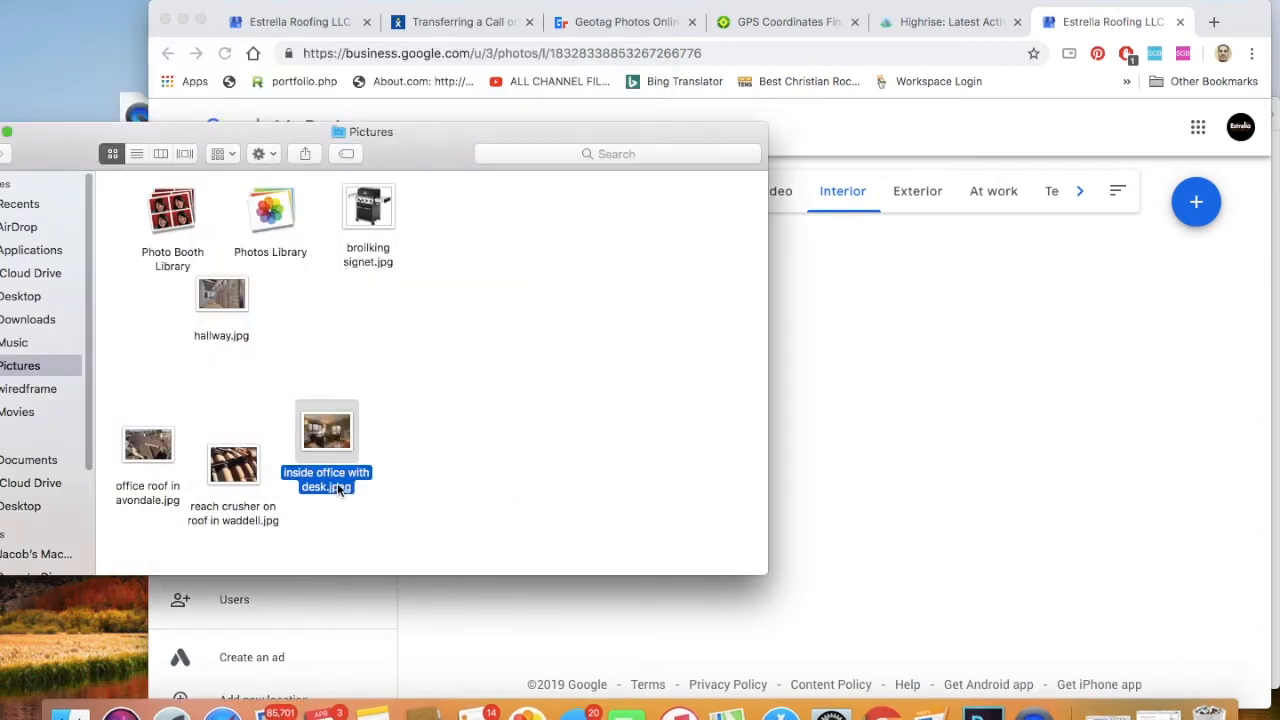
click(401, 488)
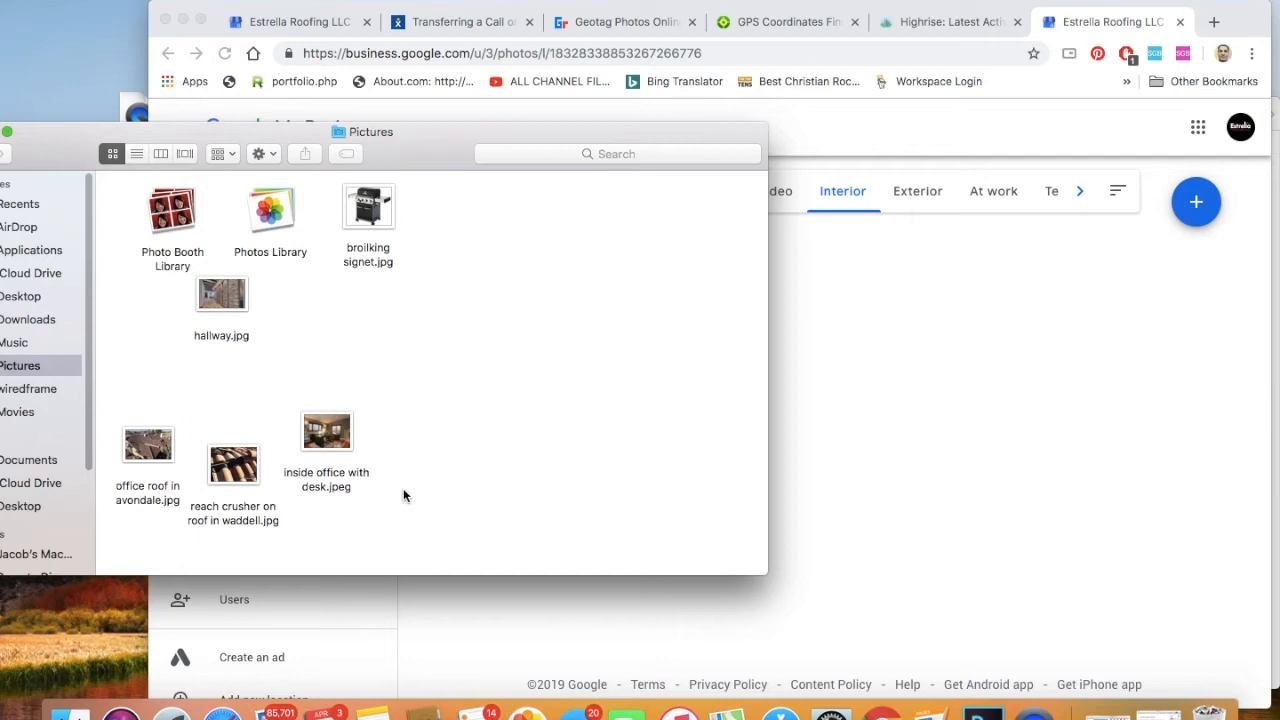
- Inspect the file information of inside office with desk.jpeg, including its name, comments and default application, and close it
click(326, 436)
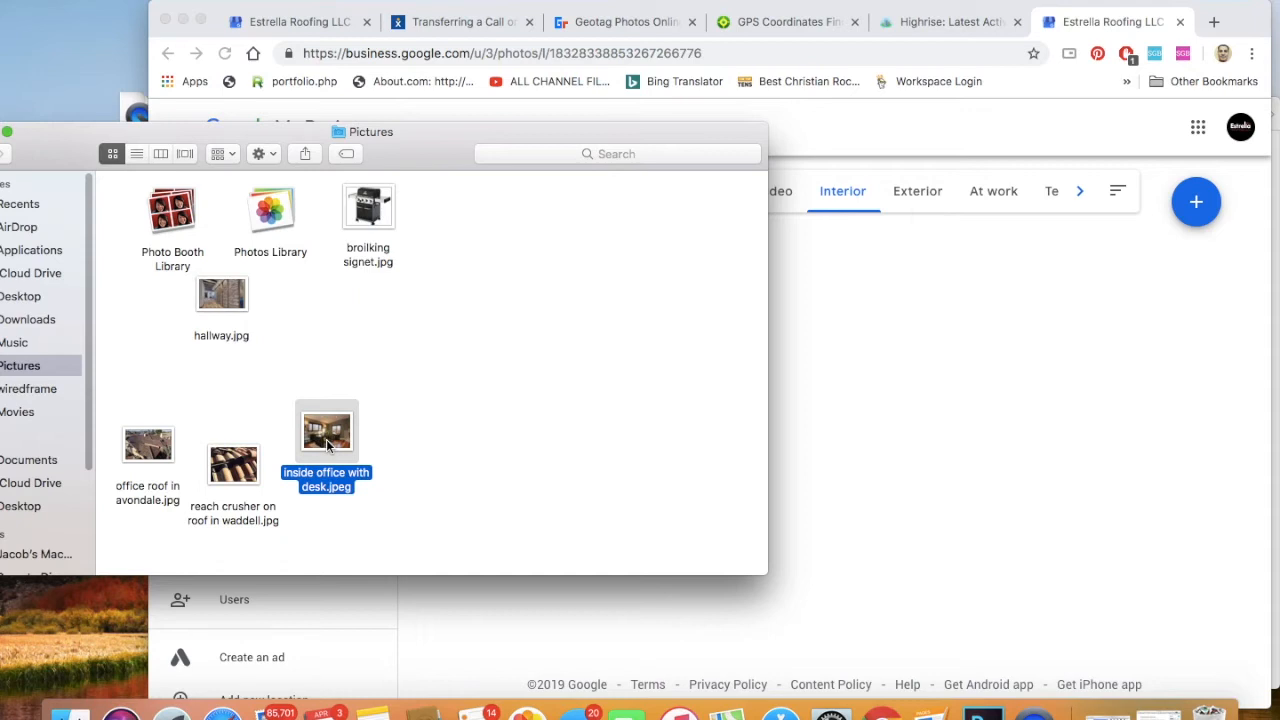
right_click(327, 446)
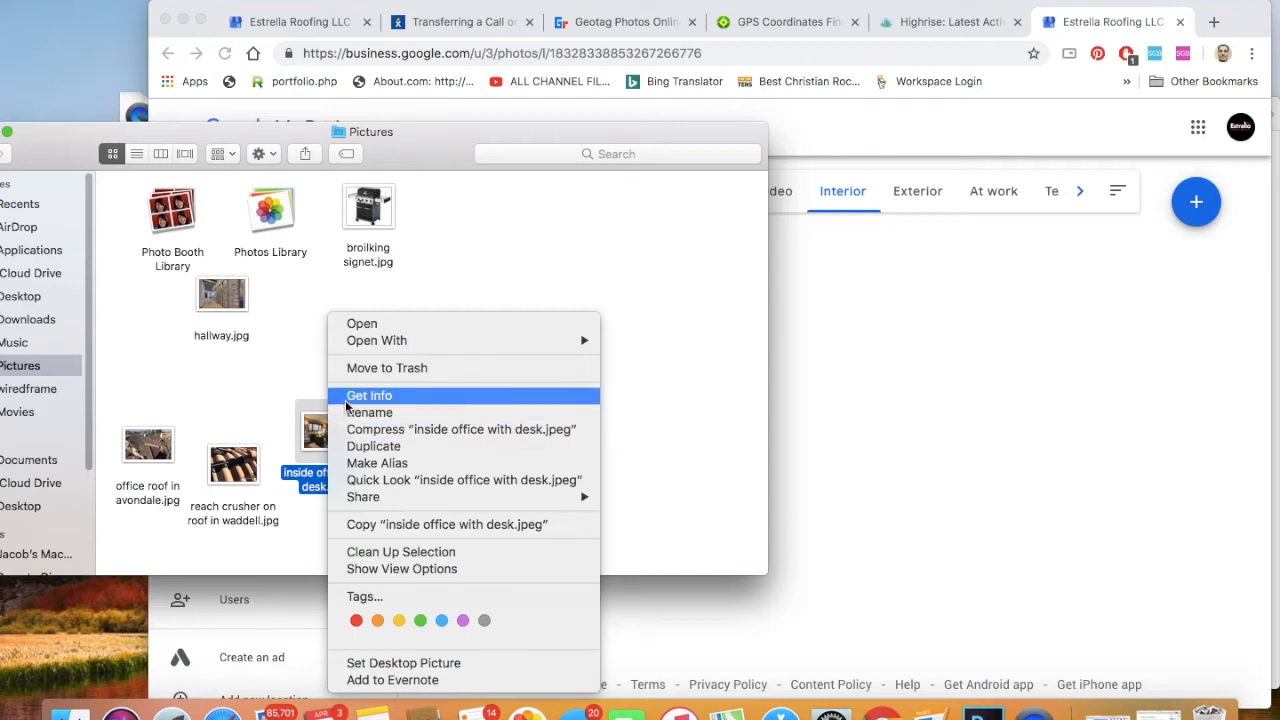
click(345, 400)
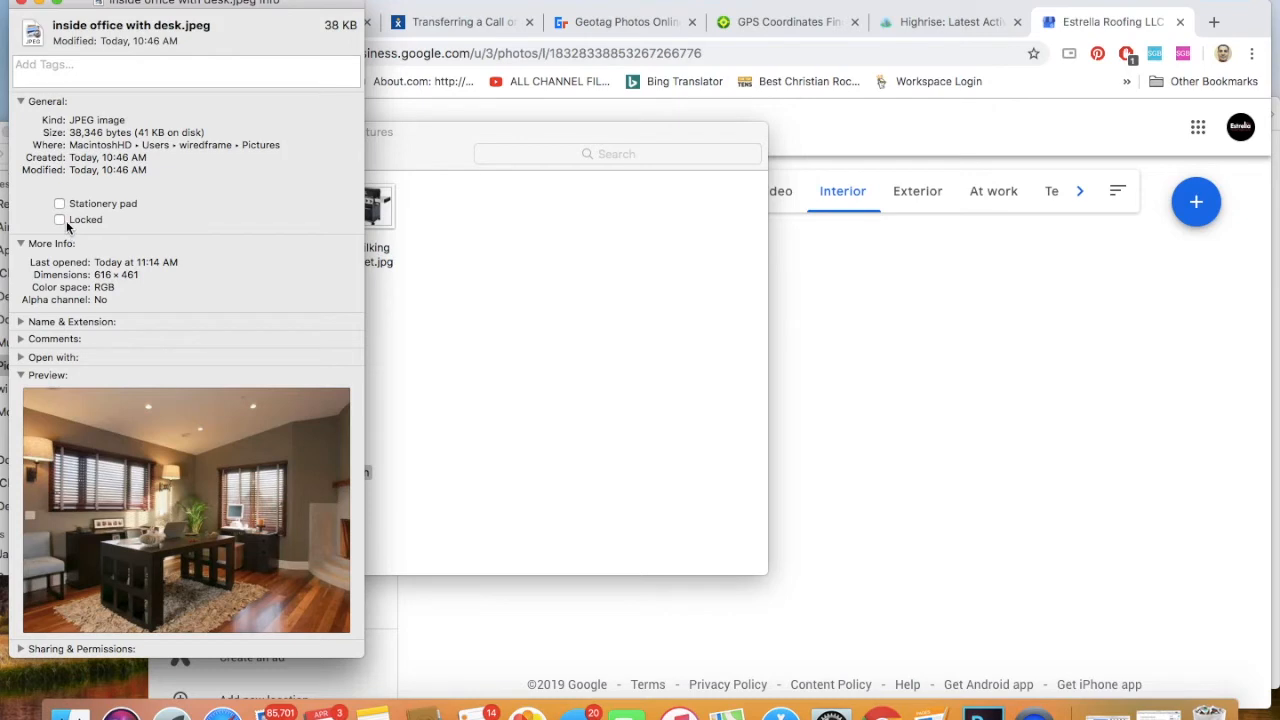
click(22, 322)
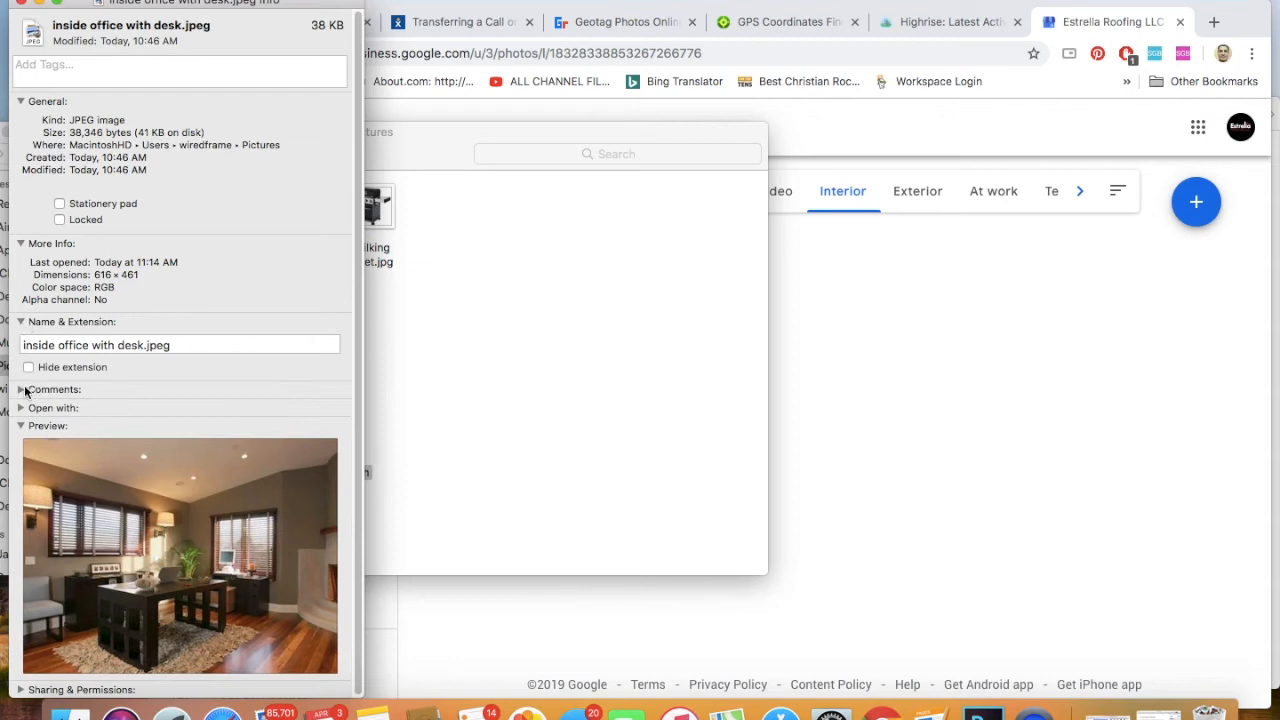
click(21, 390)
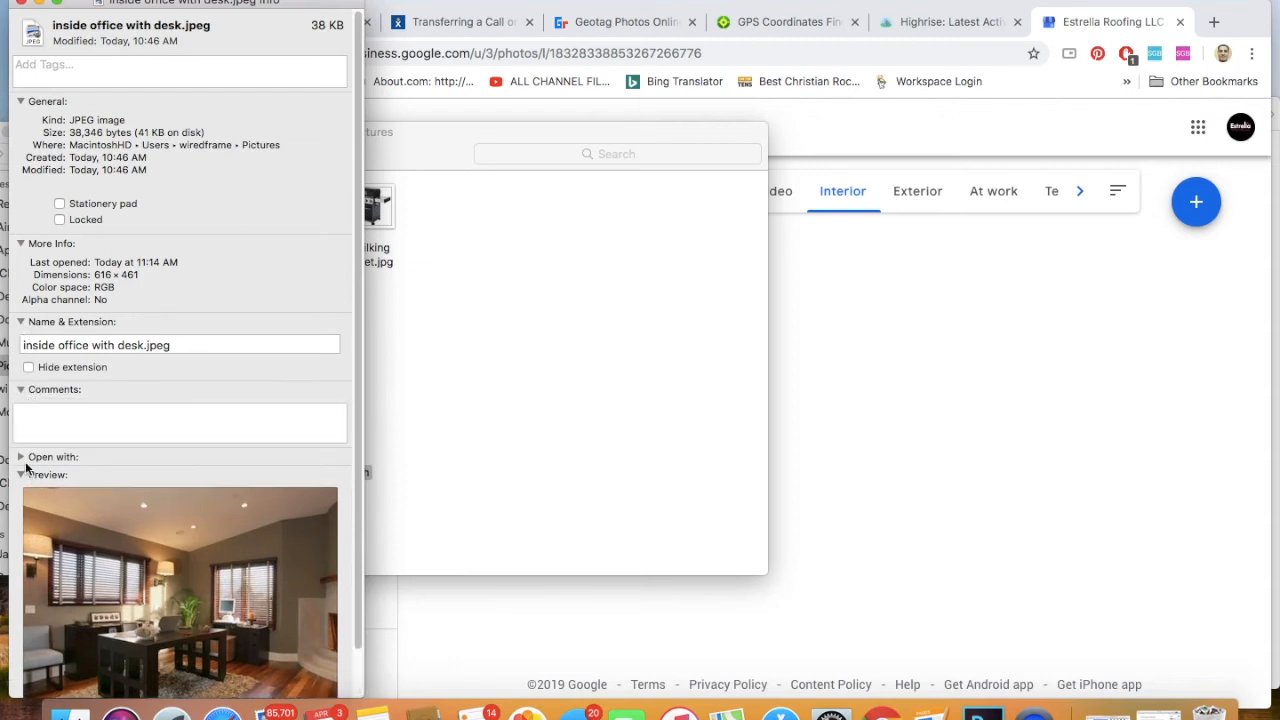
click(21, 457)
scroll(27, 462, down, 3)
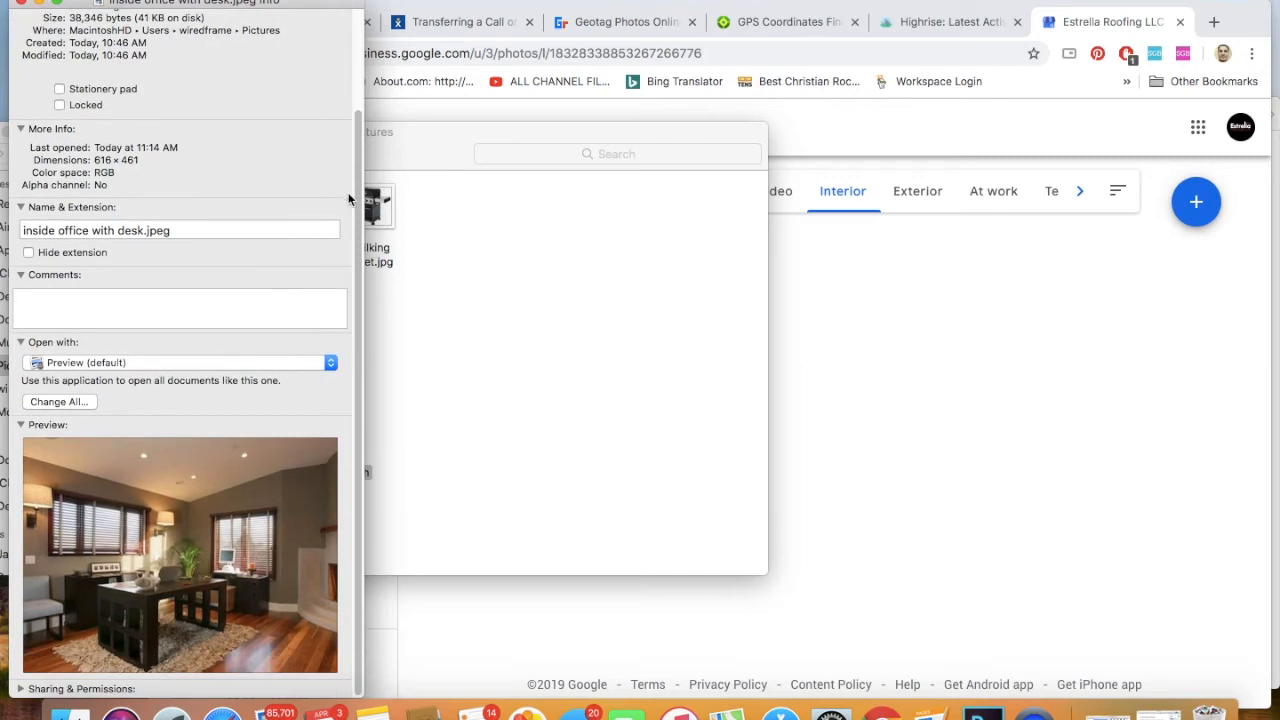
drag(349, 199, 353, 120)
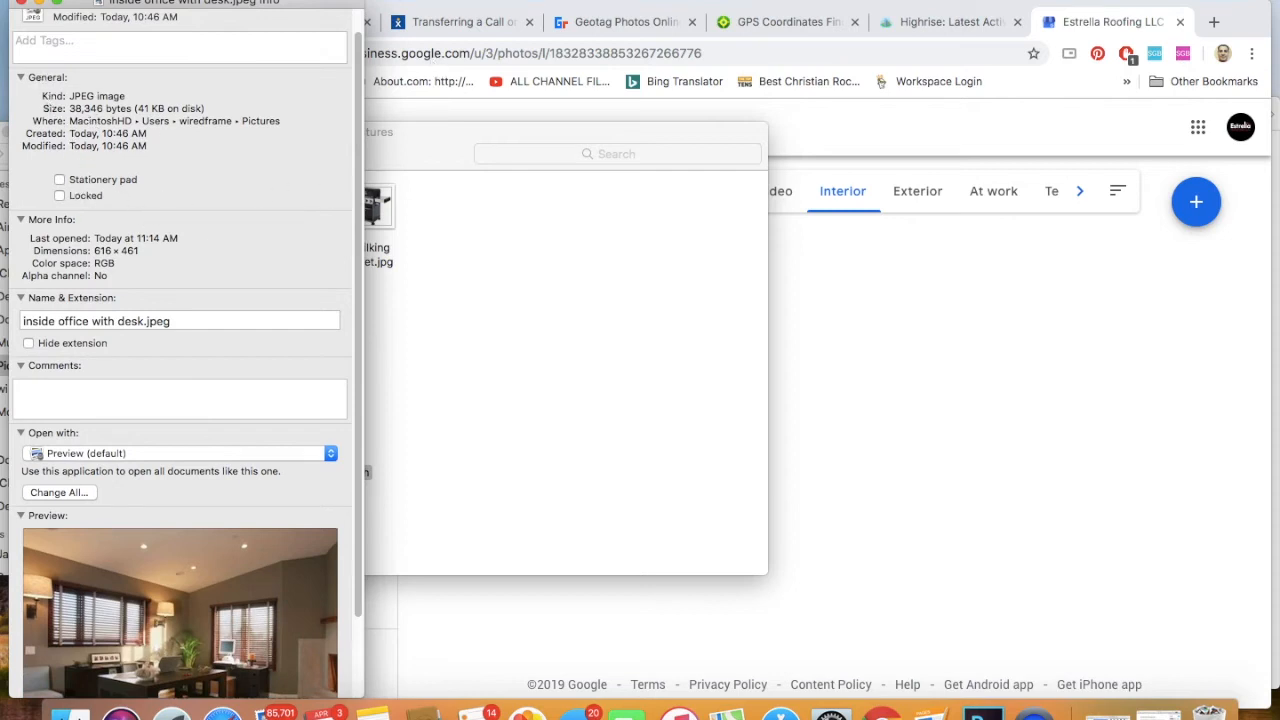
click(16, 4)
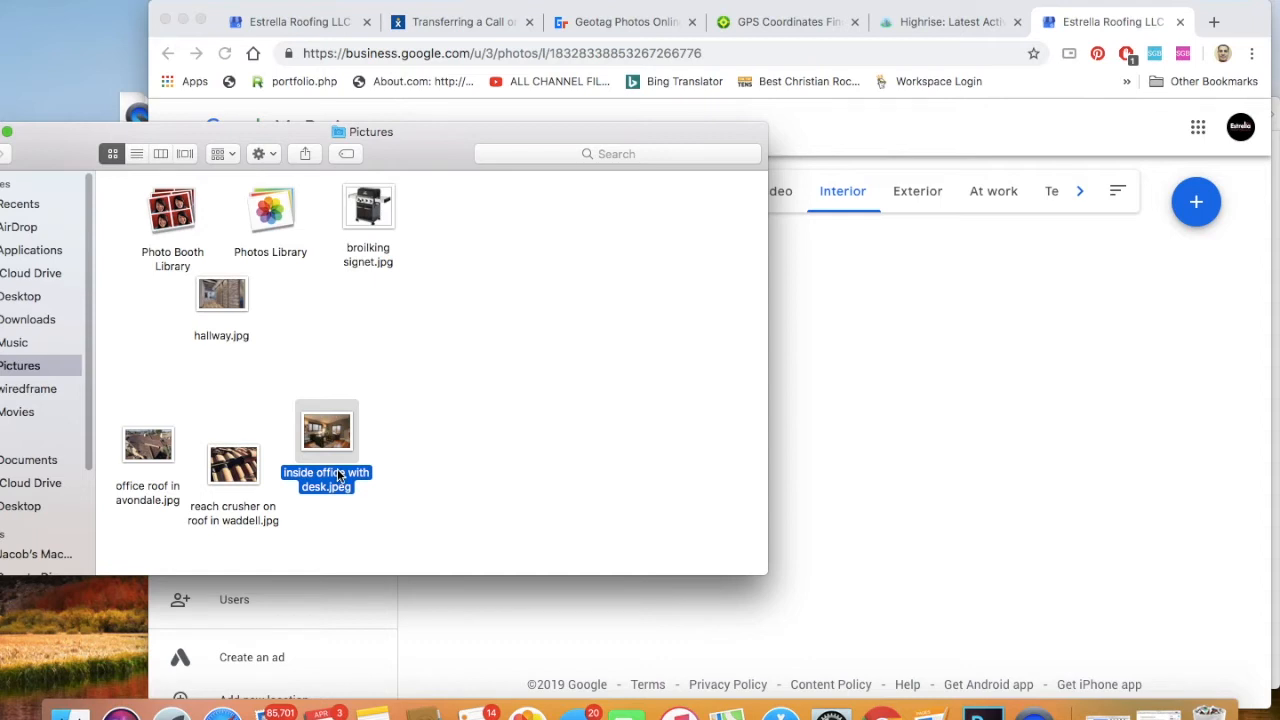
- Switch to the GeoImgr page and add inside office with desk.jpeg from the Pictures folder to its photo upload area
click(752, 22)
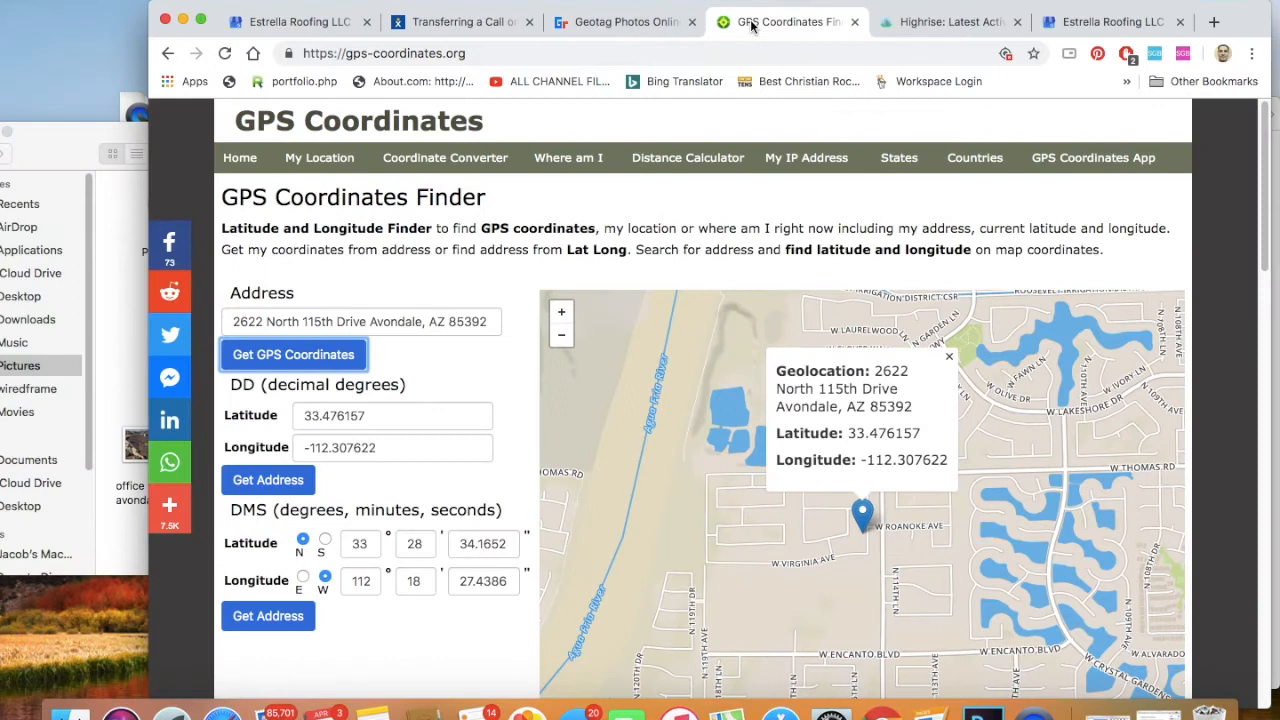
click(616, 24)
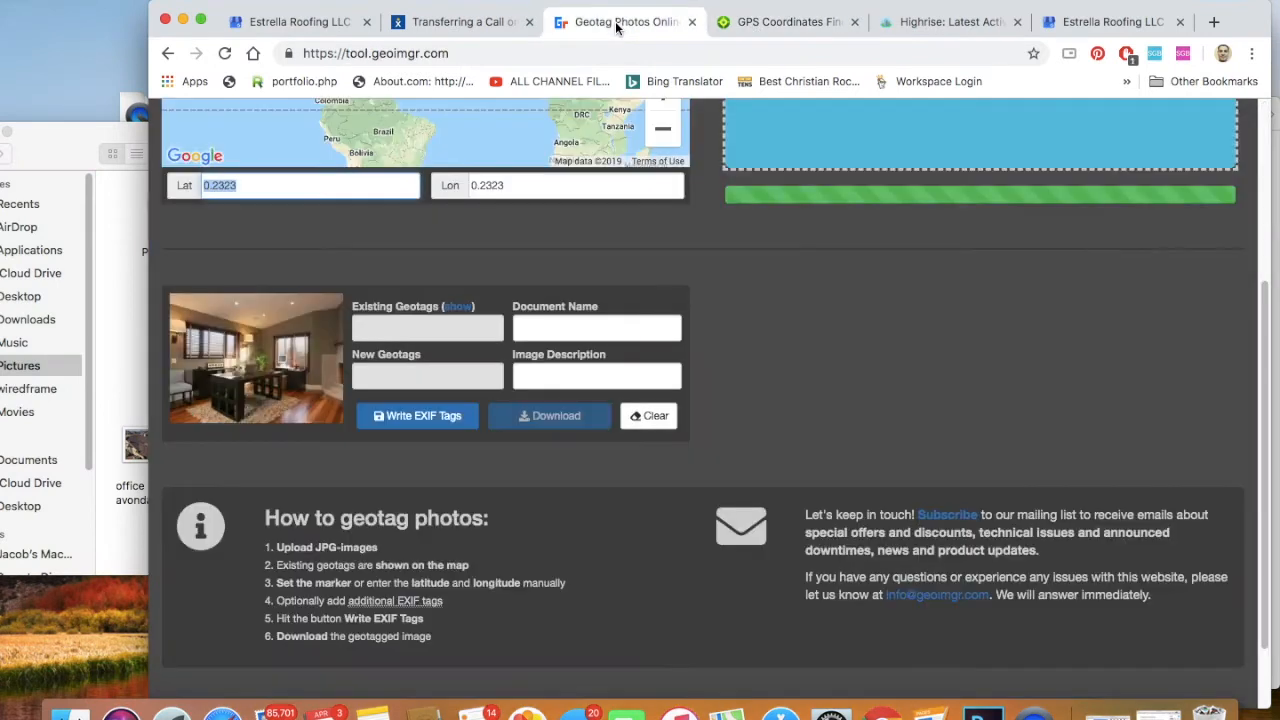
scroll(658, 169, down, 2)
scroll(658, 169, up, 5)
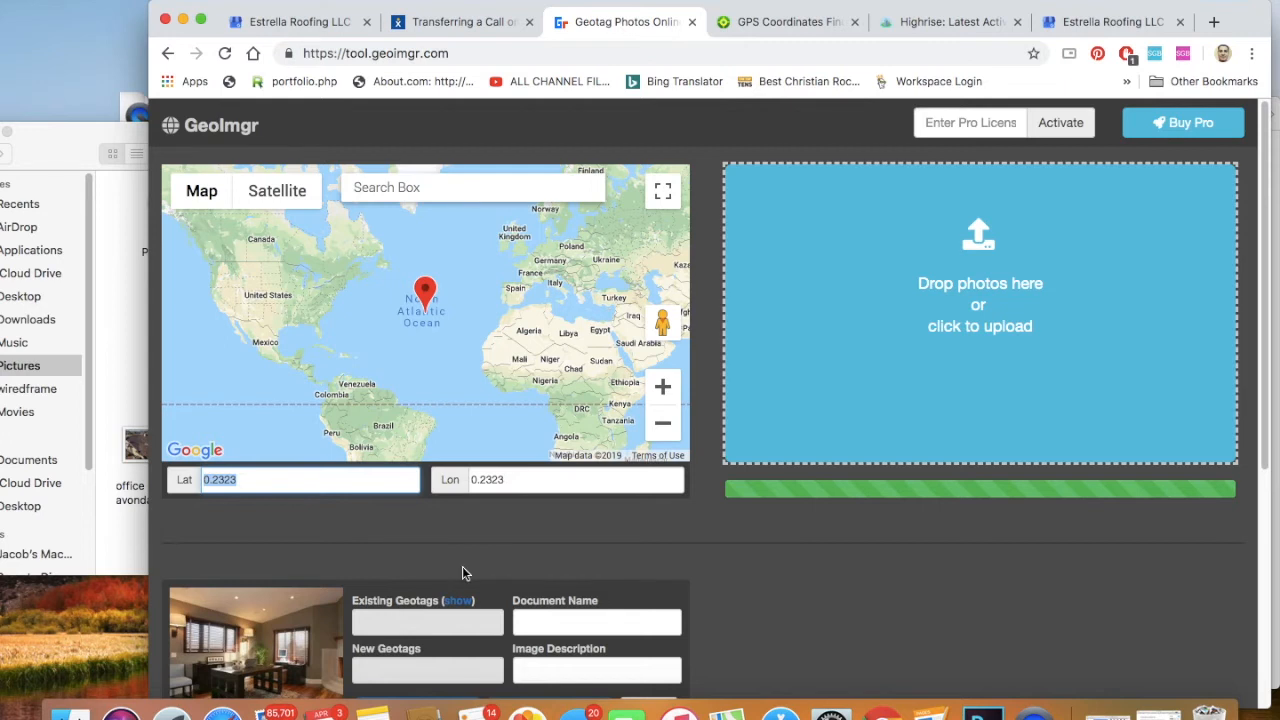
click(74, 154)
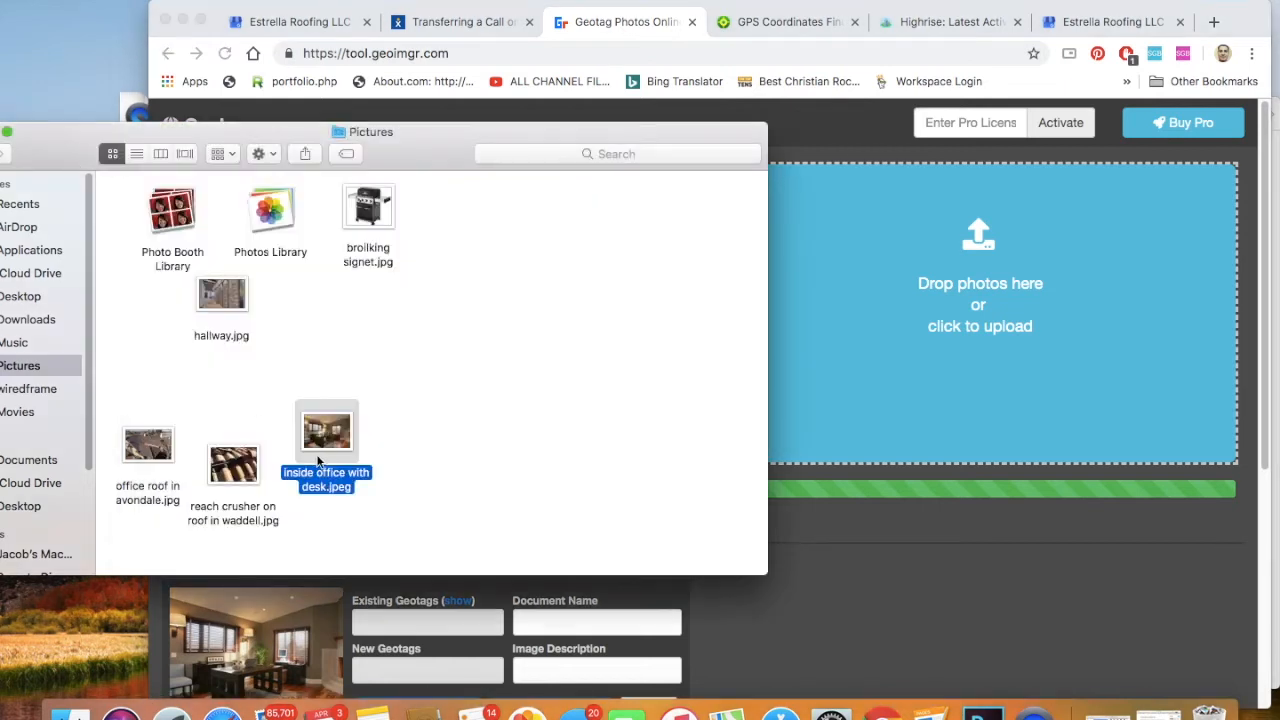
drag(325, 450, 885, 320)
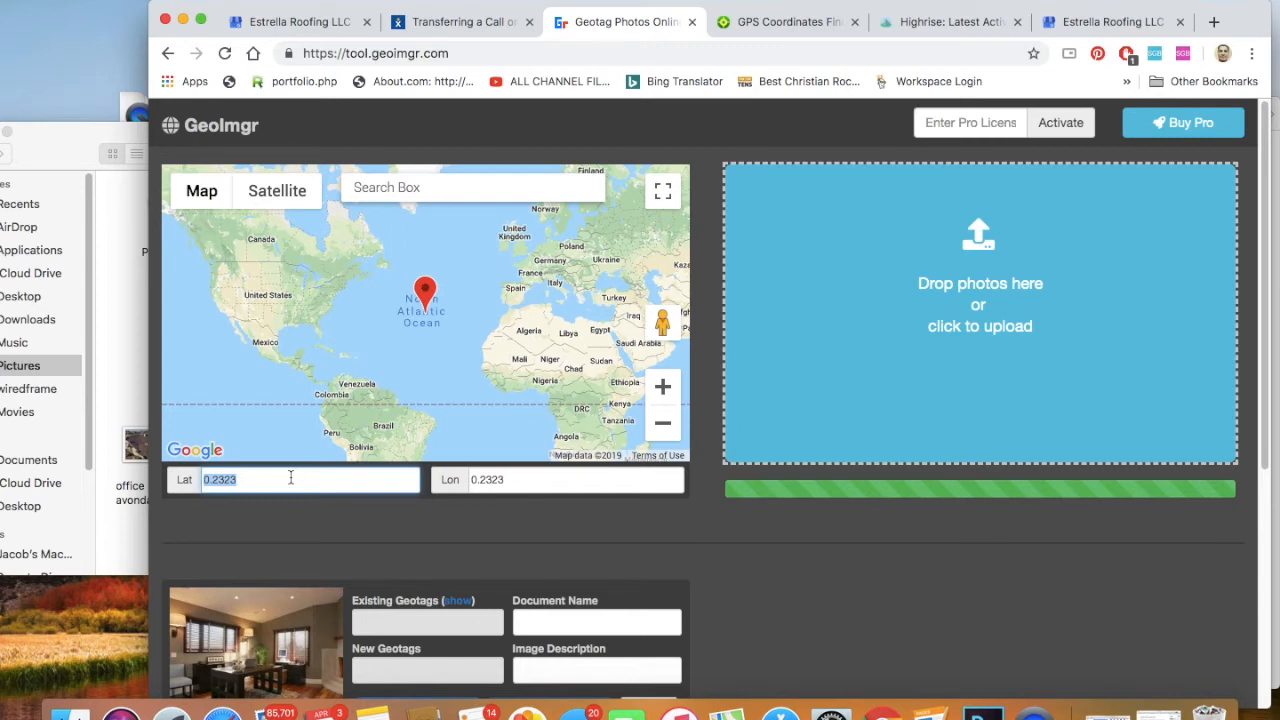
- Look up the GPS coordinates of the business address in the GPS Coordinates Finder
click(784, 32)
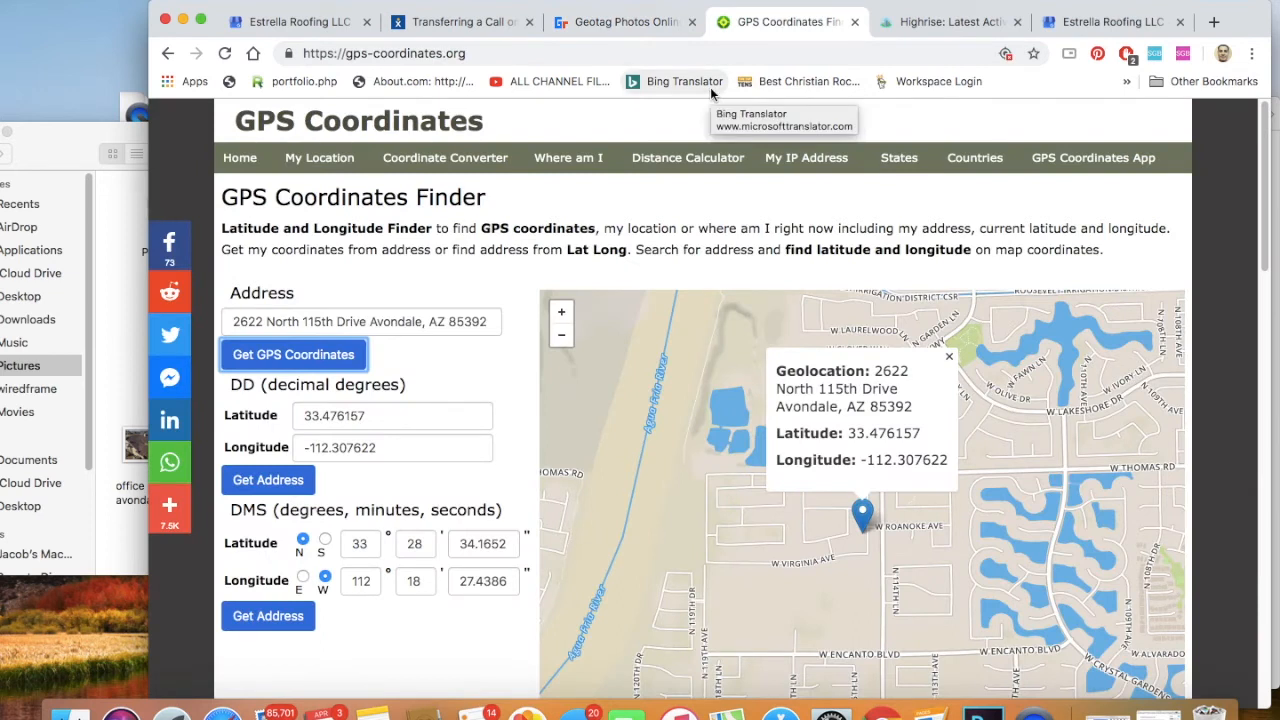
triple_click(450, 322)
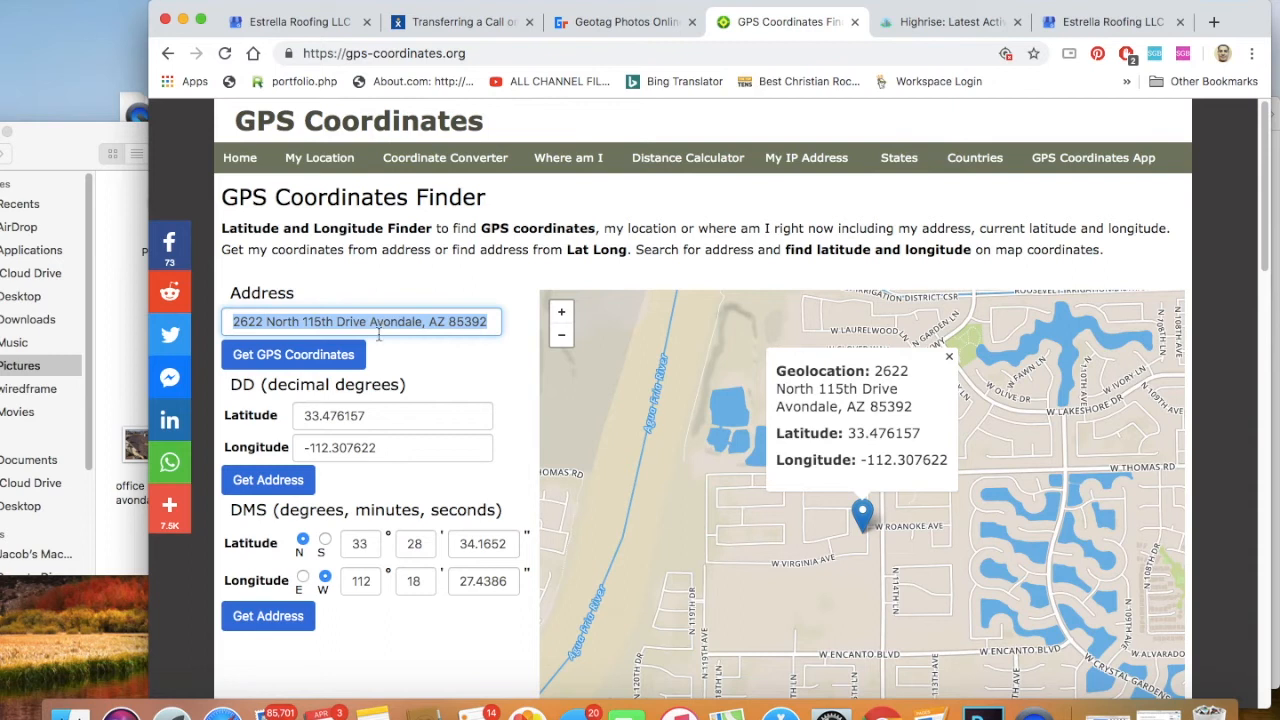
click(322, 357)
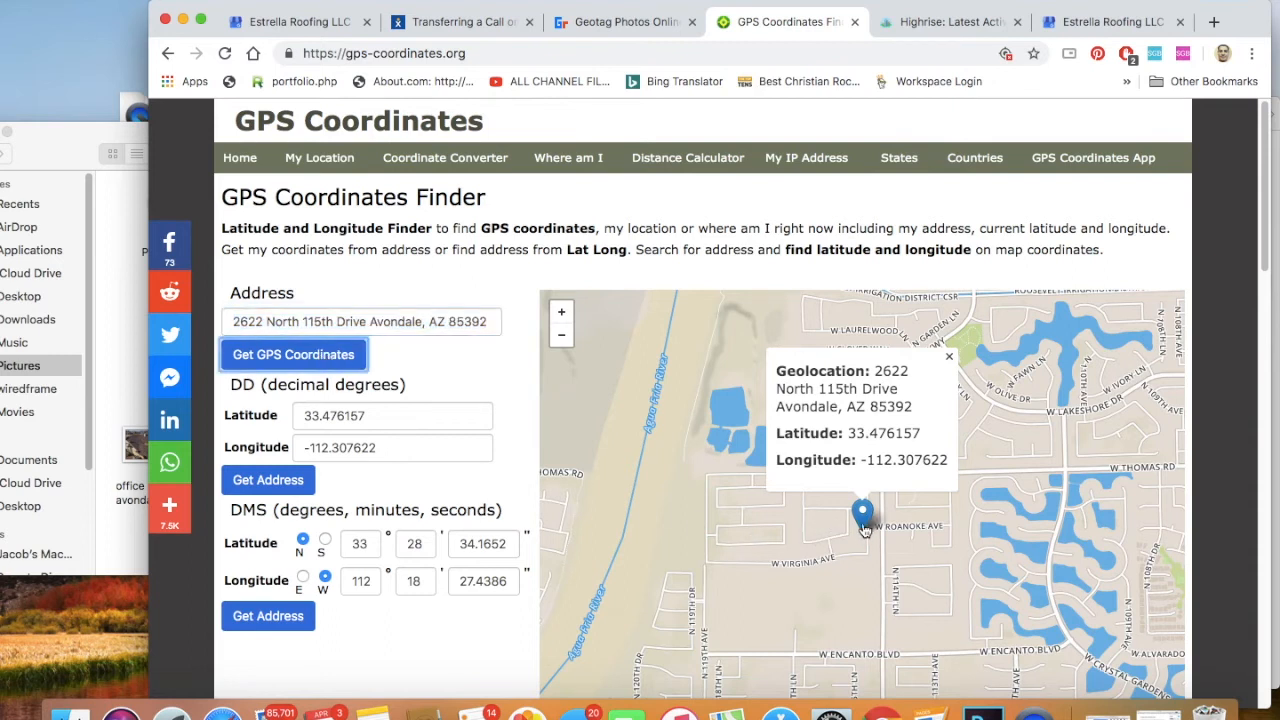
- Copy the latitude 33.476157 from the GPS Coordinates Finder into the latitude field of the GeoImgr page
double_click(376, 418)
key(super+c)
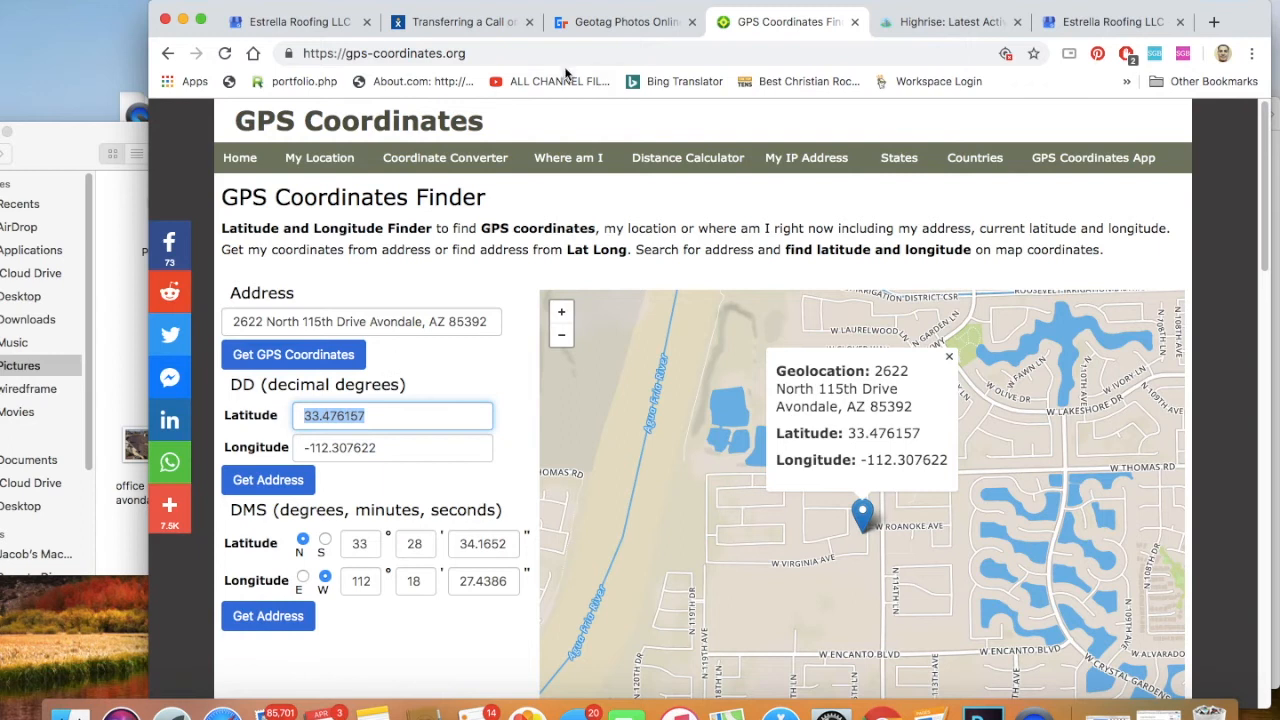
click(600, 22)
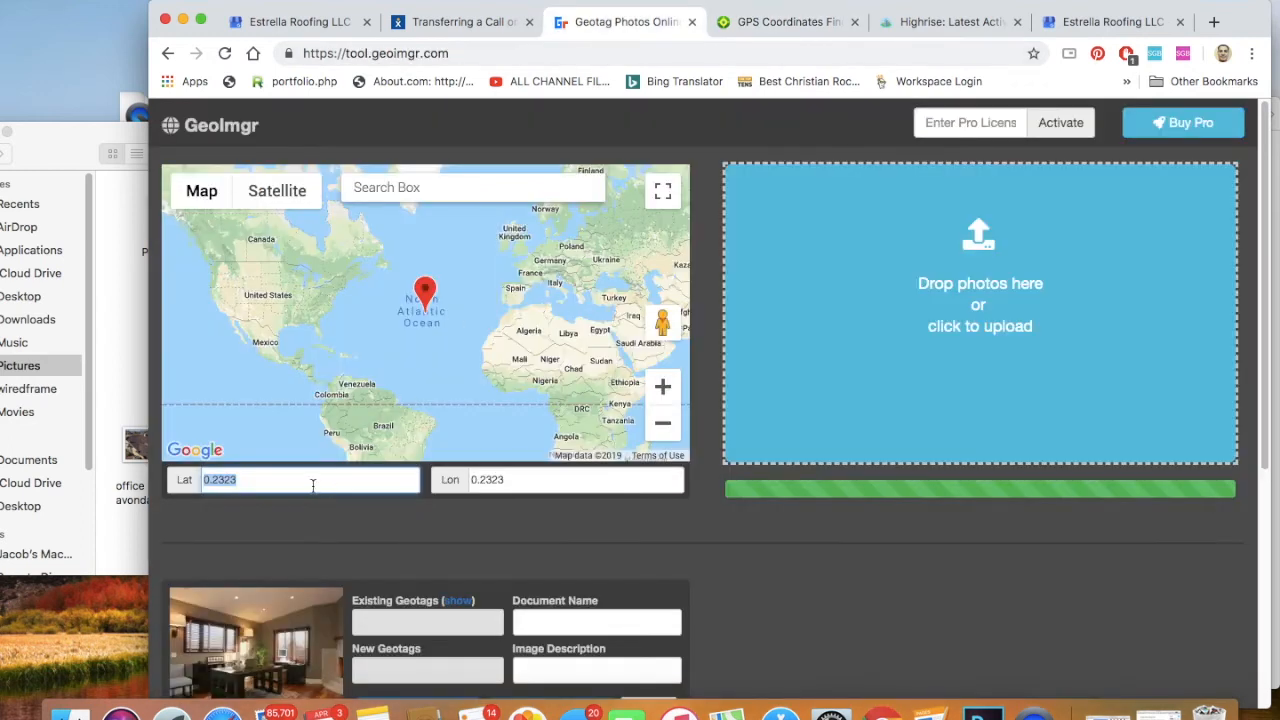
key(super+v)
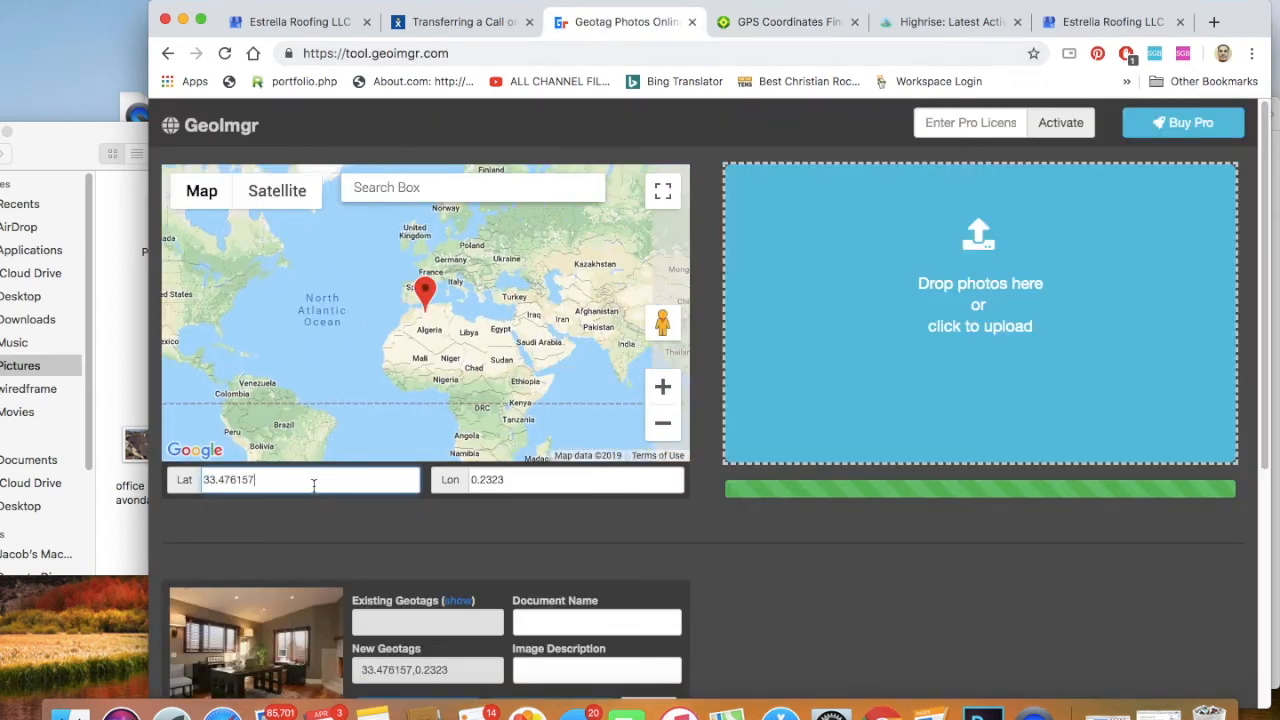
- Copy the longitude -112.307622 from the GPS Coordinates Finder into the longitude field of the GeoImgr page
click(735, 22)
triple_click(375, 456)
key(super+c)
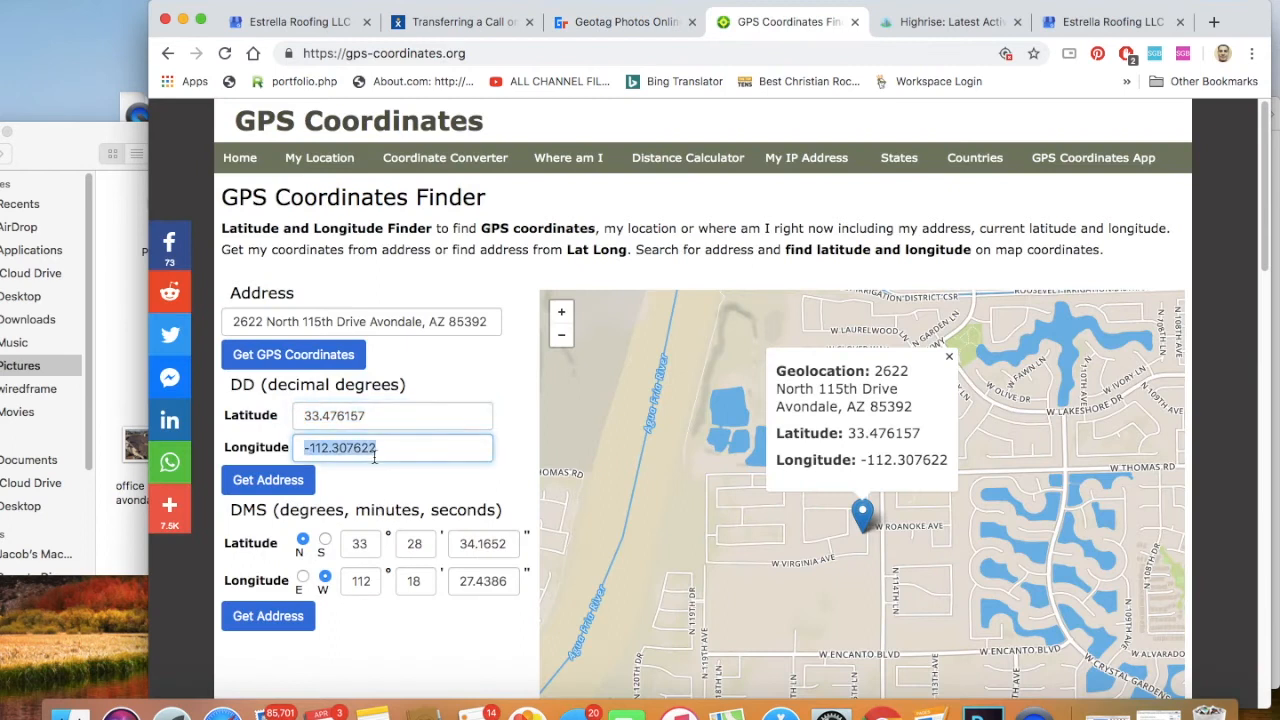
click(622, 22)
click(510, 482)
key(super+a)
key(super+v)
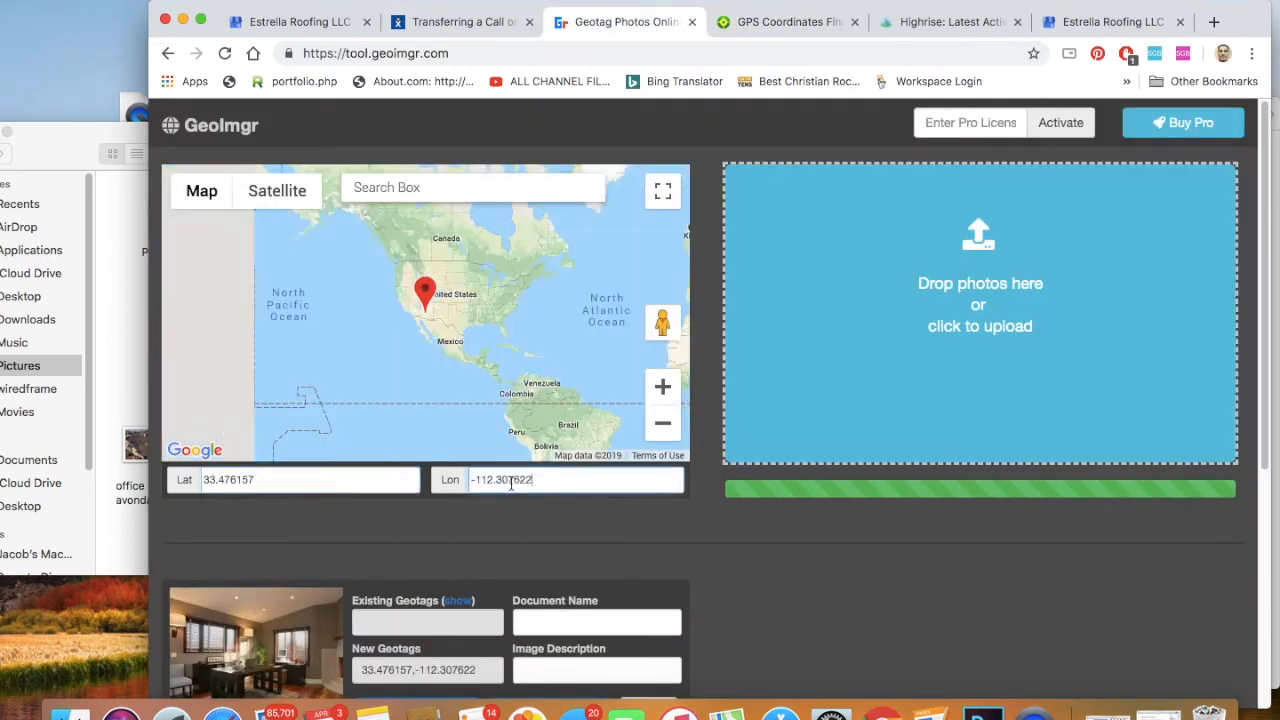
- Set the uploaded photo's image description to "office with desk" and its document name to "office image"
scroll(467, 583, down, 5)
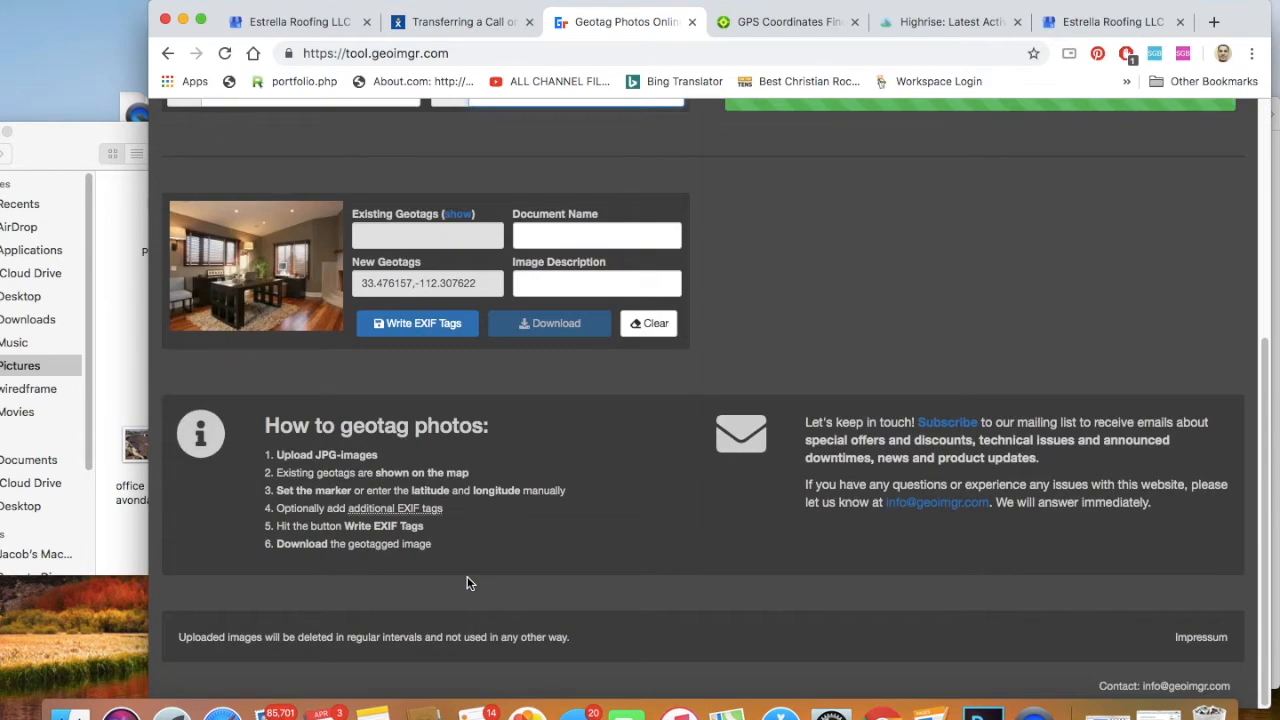
scroll(467, 580, up, 2)
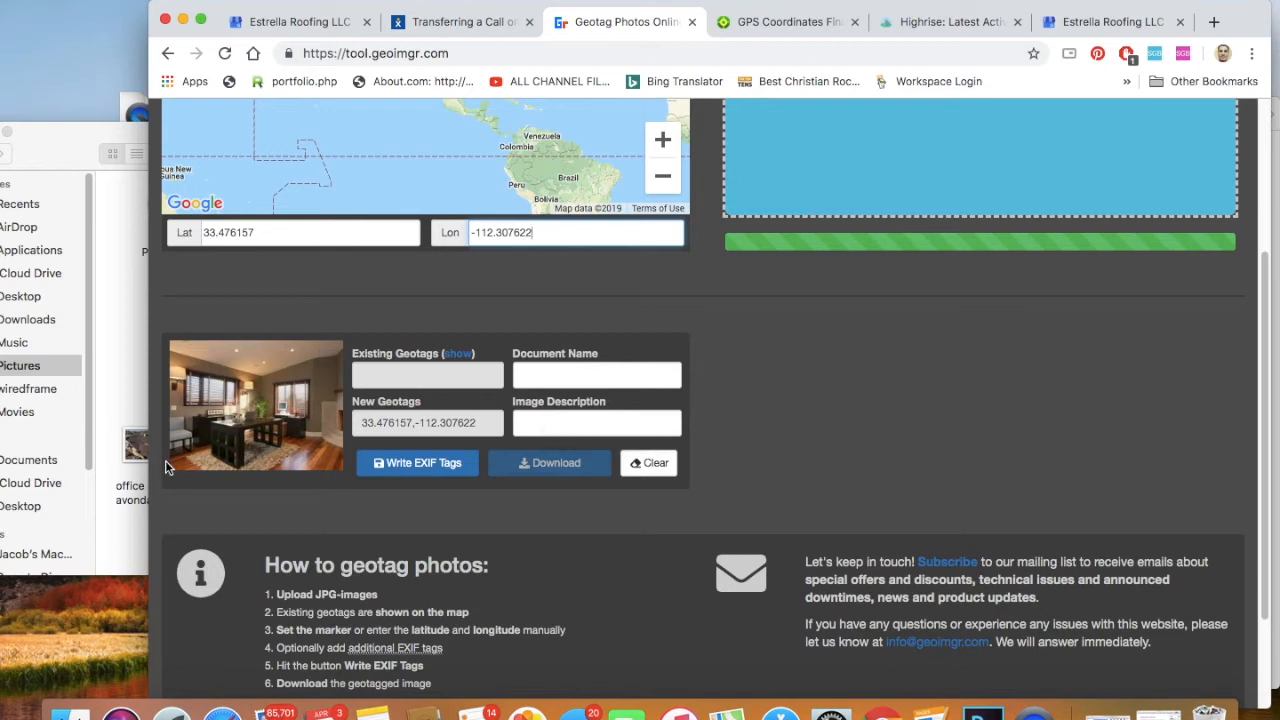
click(534, 467)
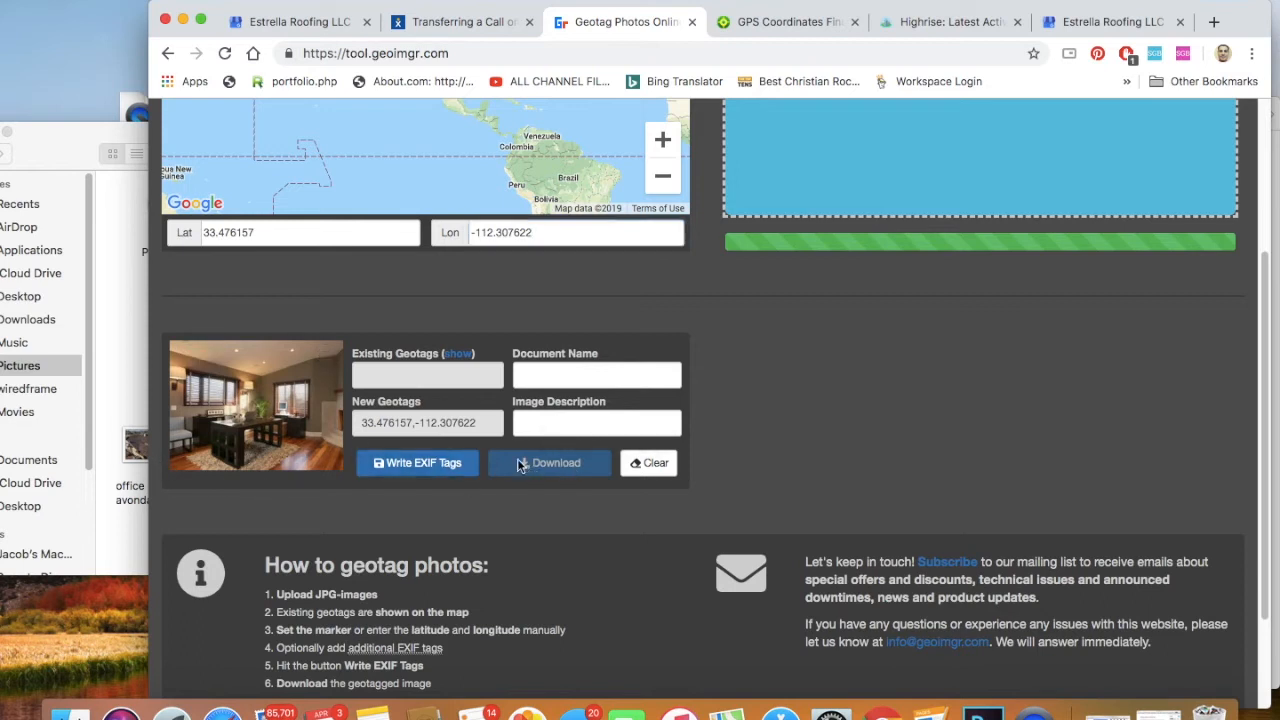
click(546, 424)
click(552, 372)
click(542, 429)
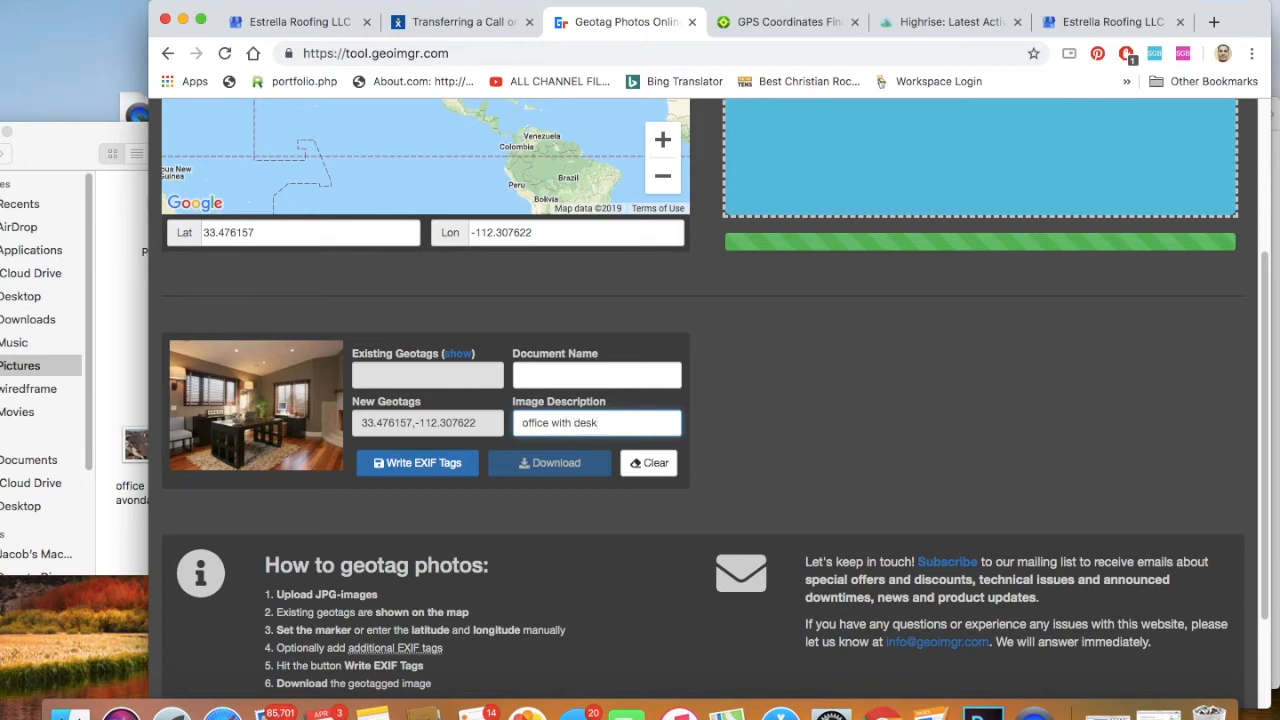
click(545, 371)
text(office )
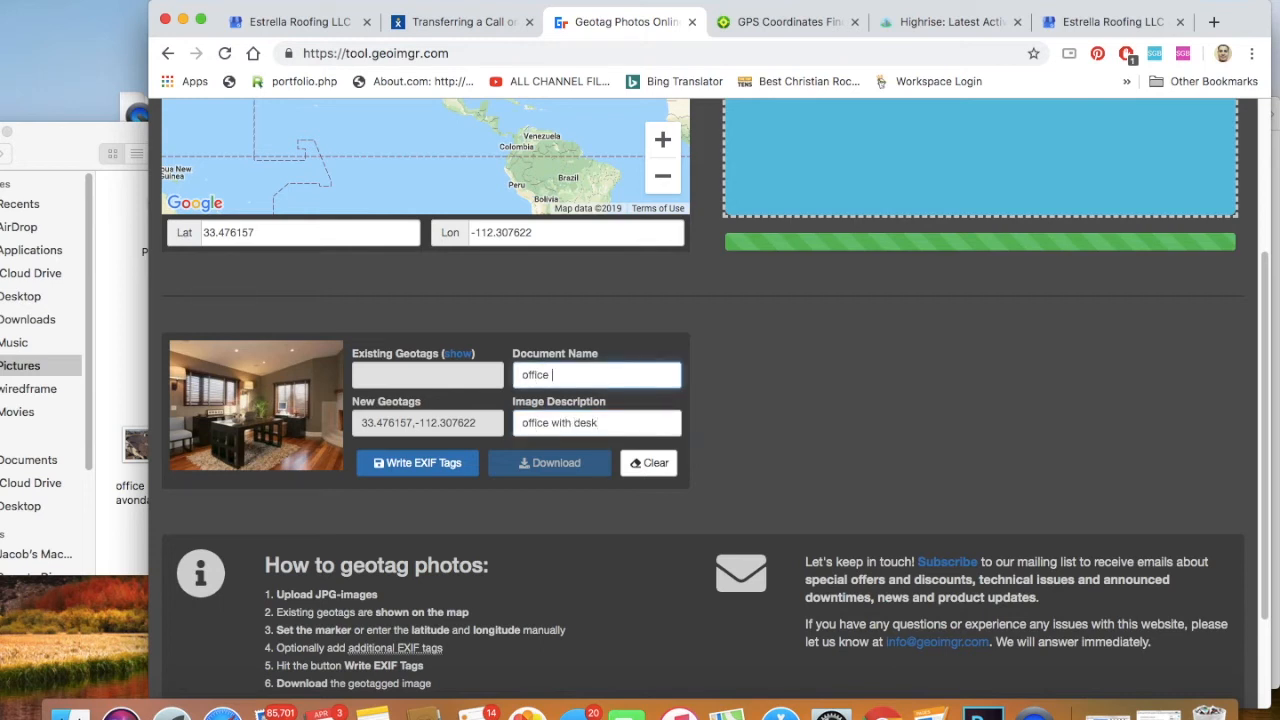
text(image)
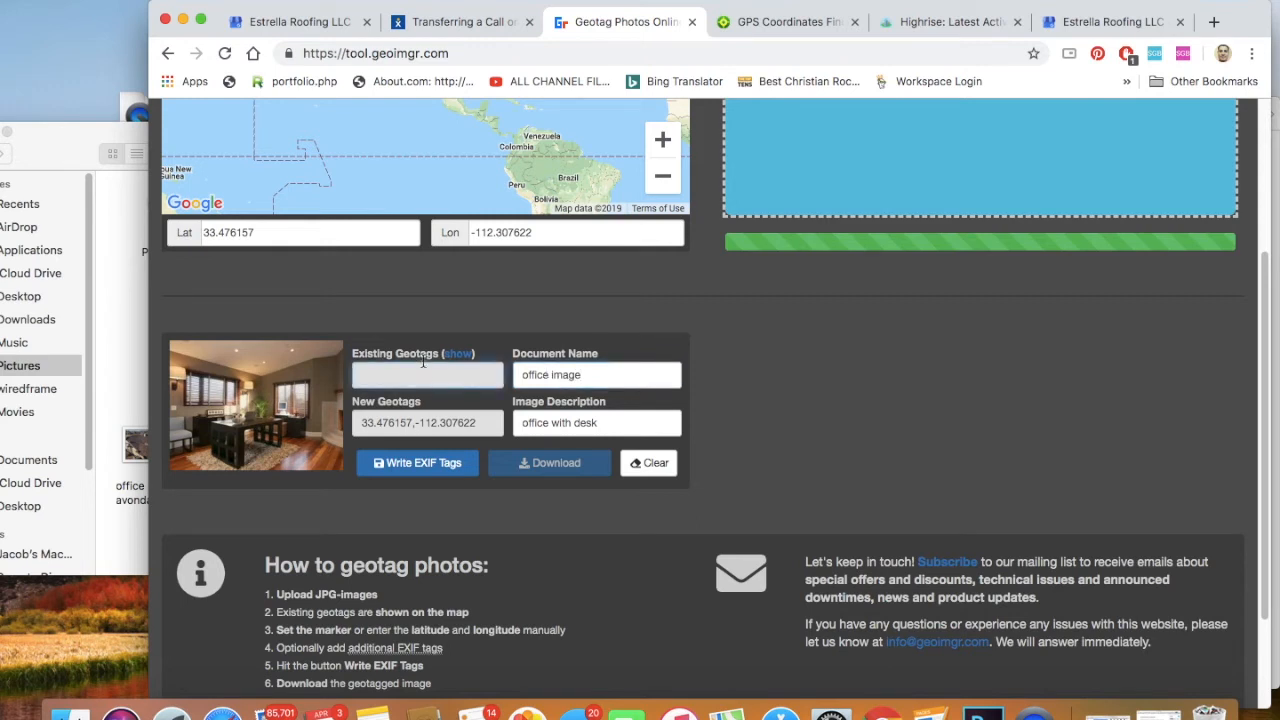
- Write the EXIF tags to the uploaded office photo and download the tagged image
click(459, 355)
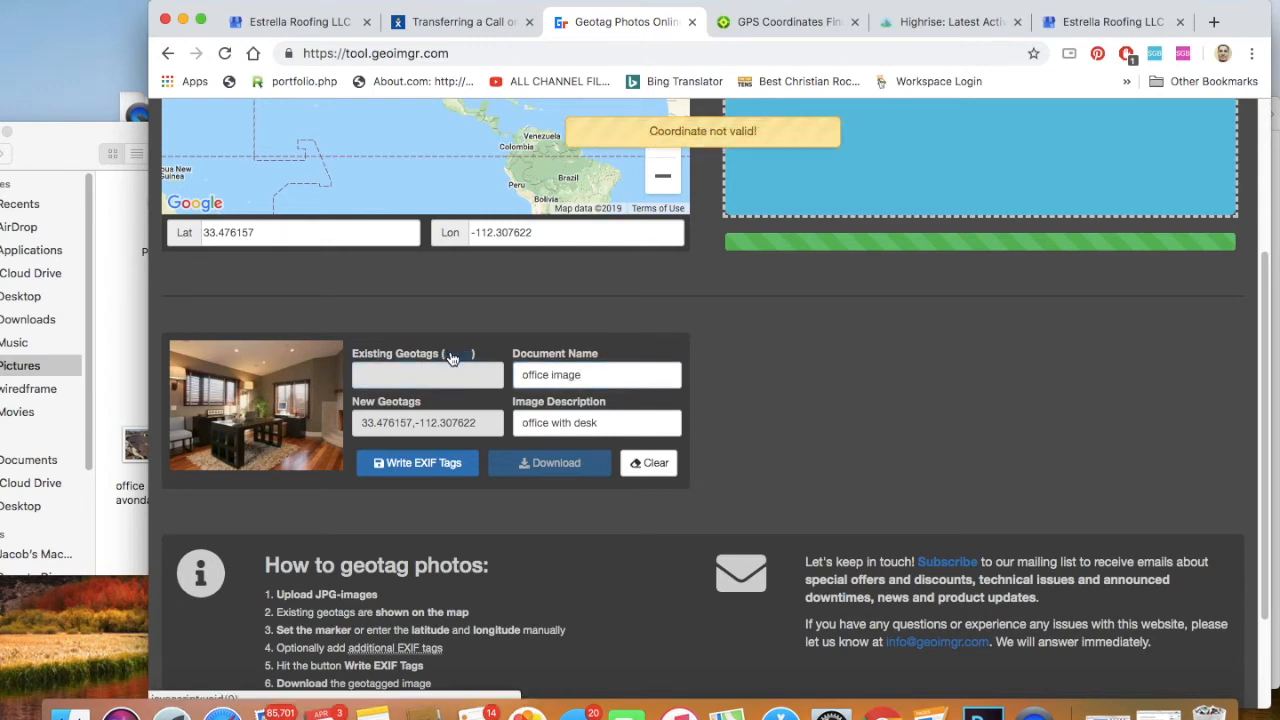
click(436, 422)
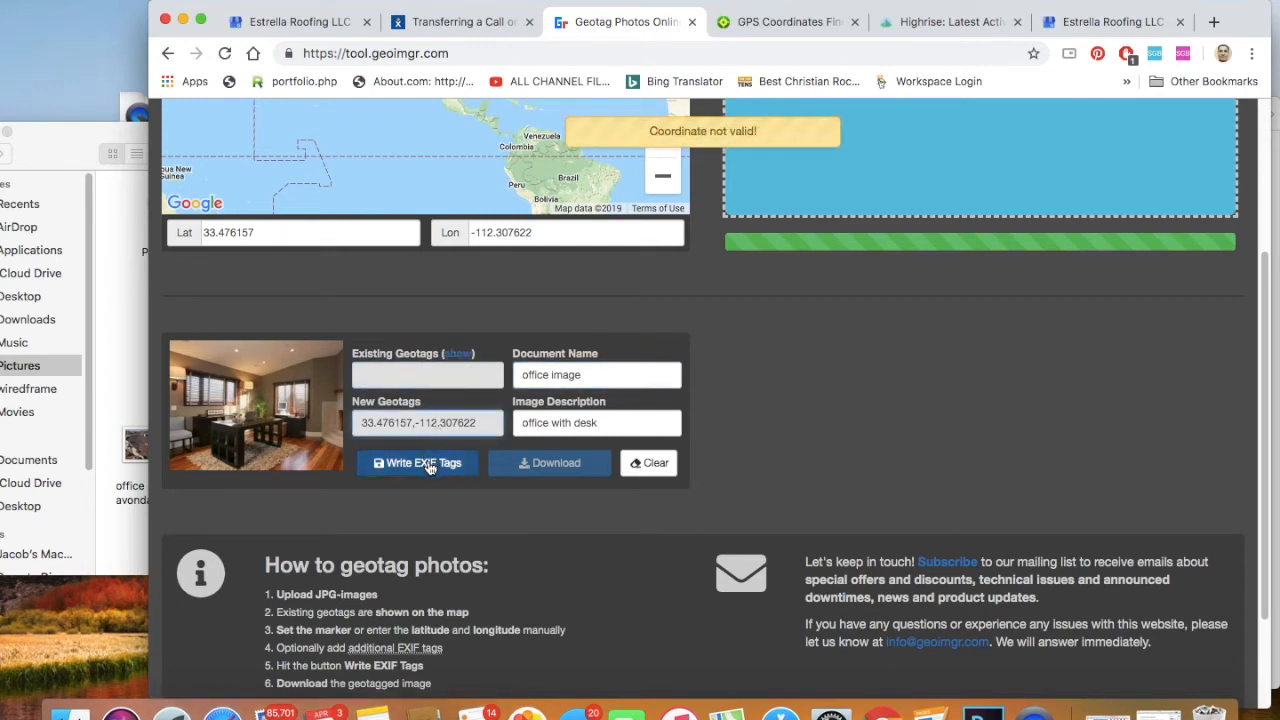
click(429, 466)
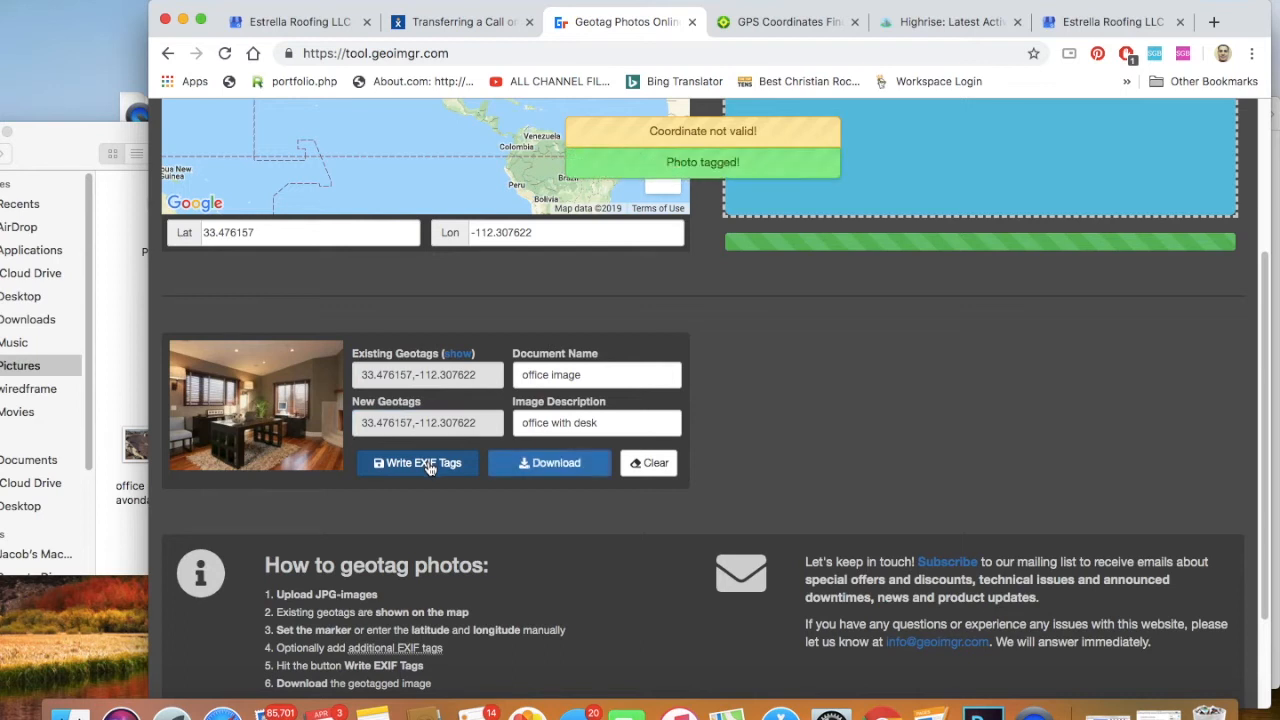
click(525, 470)
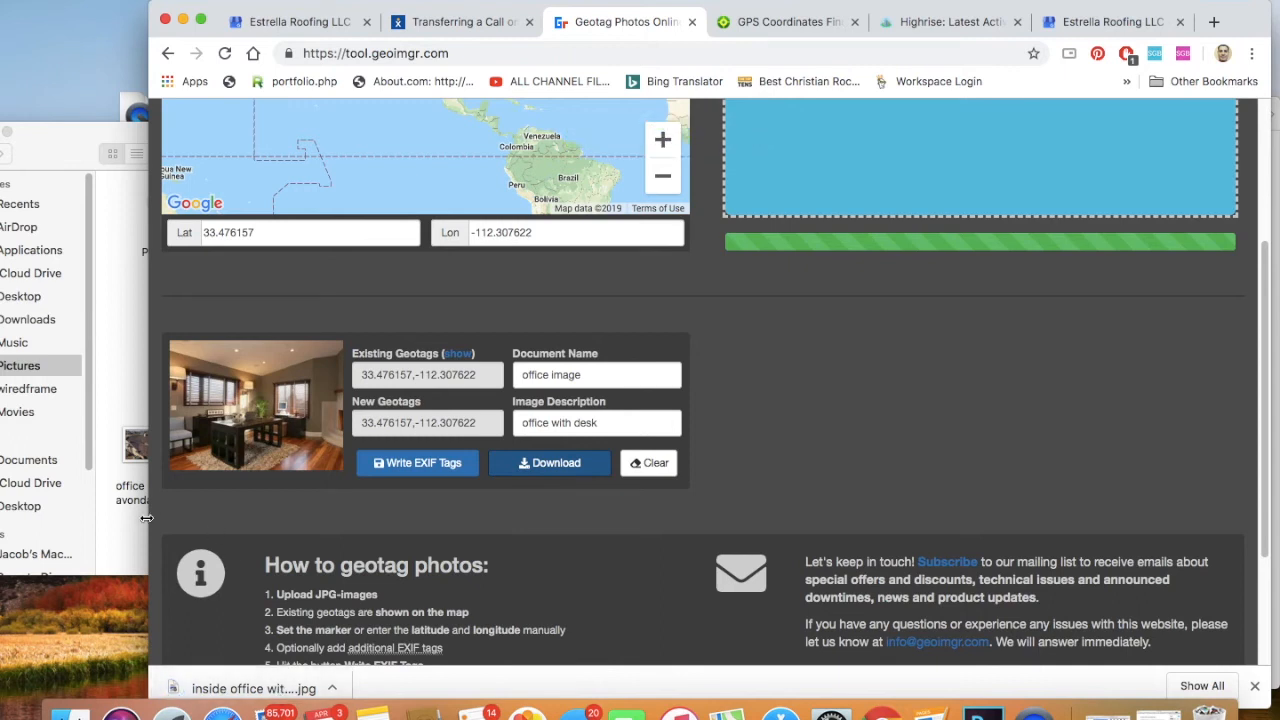
- Switch to Finder's Pictures folder and move the original inside office with desk.jpeg to the Trash
click(146, 518)
click(345, 445)
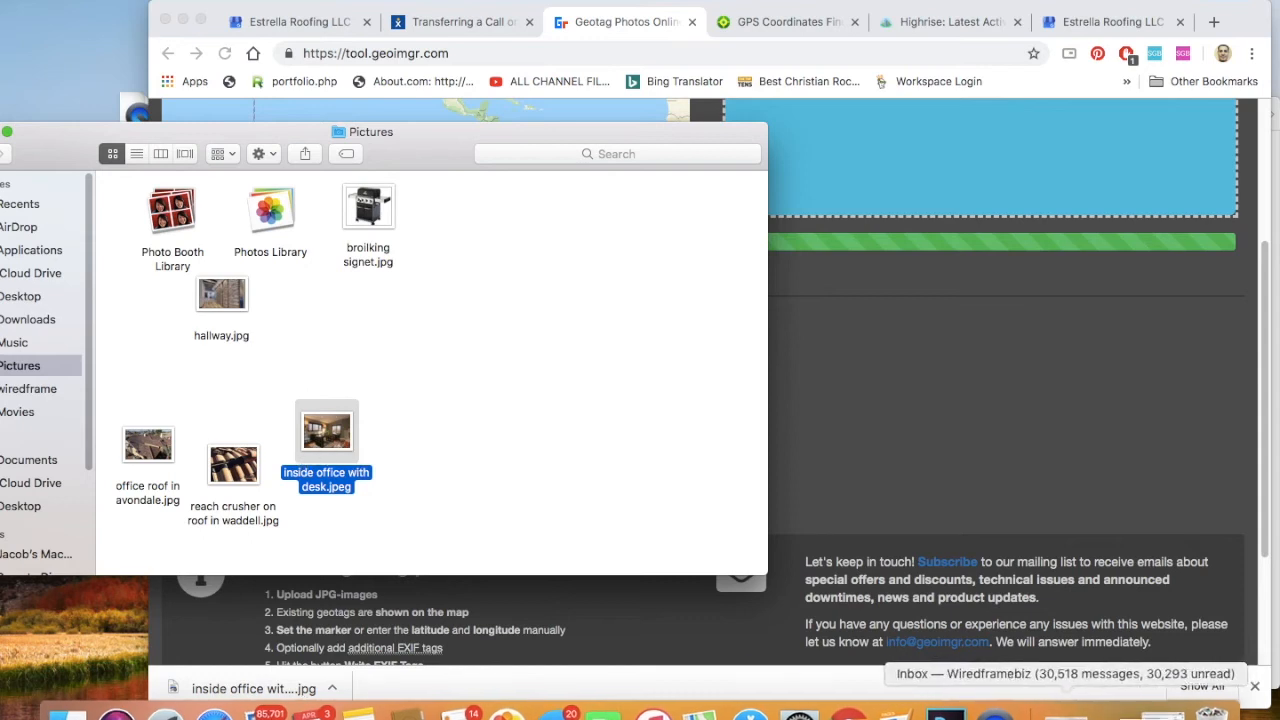
drag(1208, 715, 1210, 716)
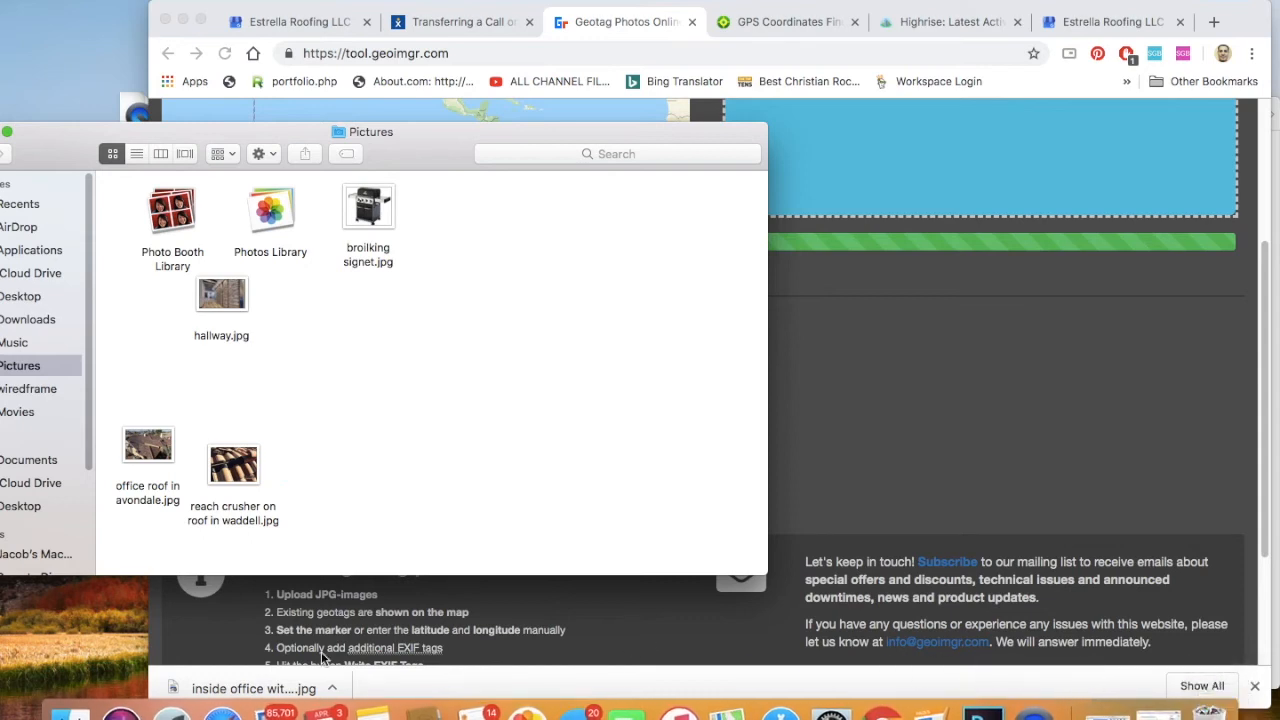
- Place the downloaded inside office with desk.jpg from the browser into the Pictures folder
drag(264, 687, 166, 572)
drag(199, 685, 400, 405)
click(148, 376)
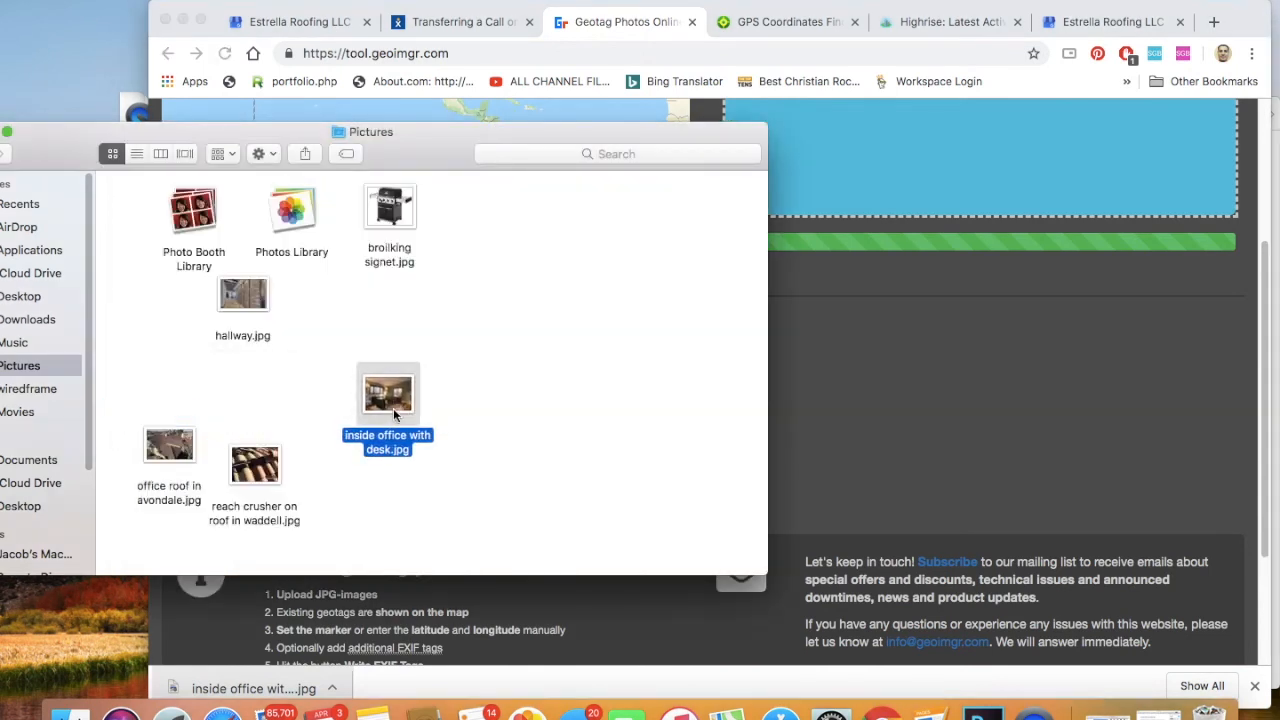
- Inspect the file information of inside office with desk.jpg for its embedded latitude and longitude, and close it
right_click(400, 405)
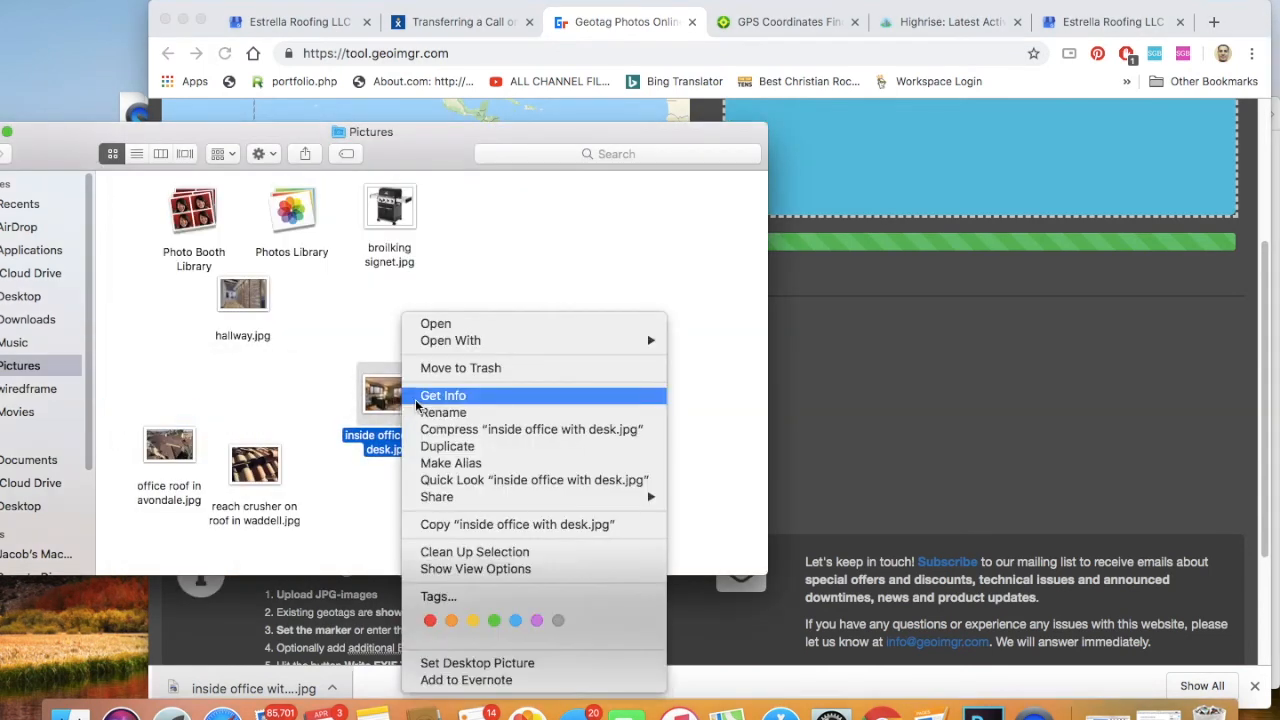
click(415, 399)
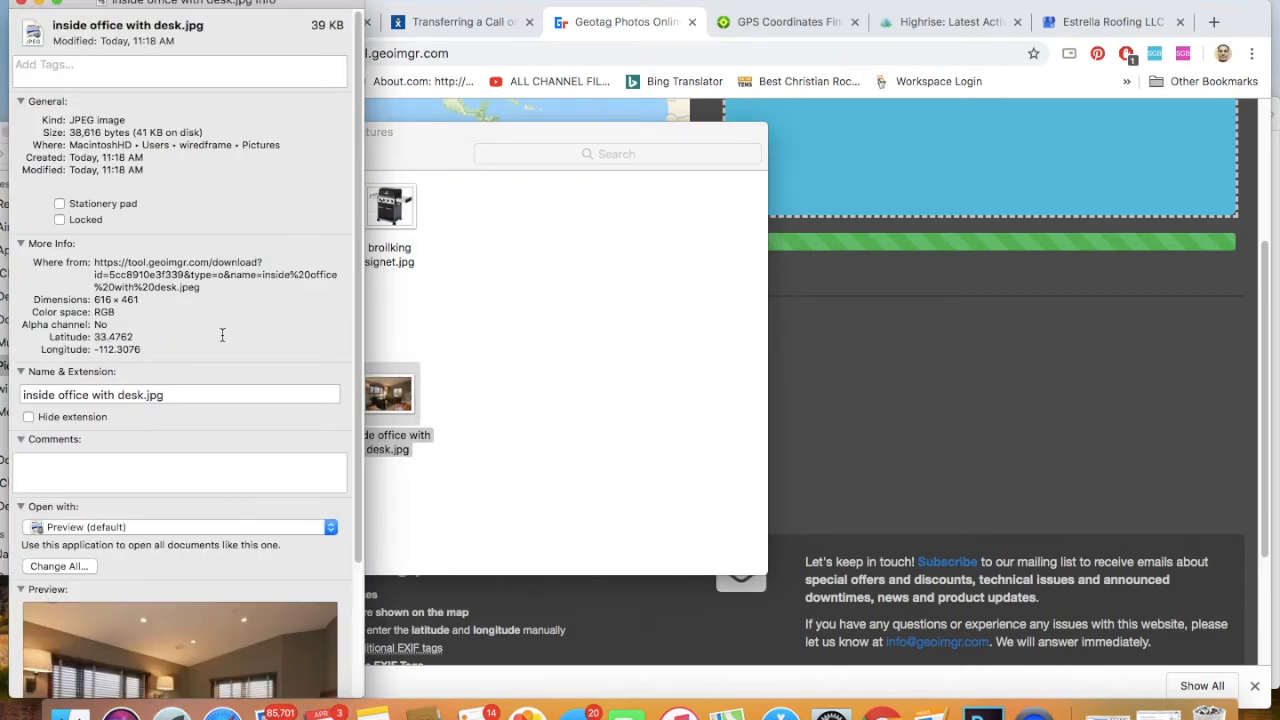
scroll(222, 335, down, 3)
scroll(222, 335, up, 3)
mouse_move(146, 347)
mouse_down()
mouse_move(88, 333)
mouse_move(135, 340)
mouse_up()
click(20, 5)
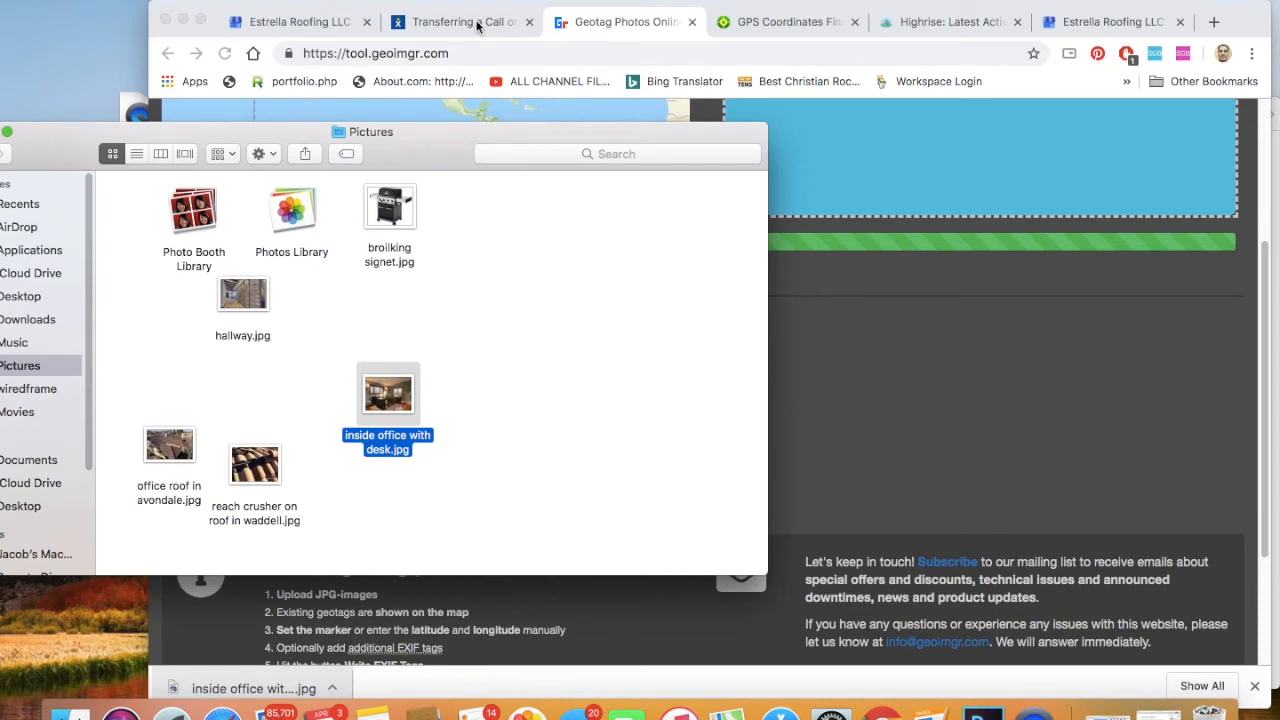
- Switch to the Google My Business page and show the Interior photos of the Estrella Roofing listing
click(312, 22)
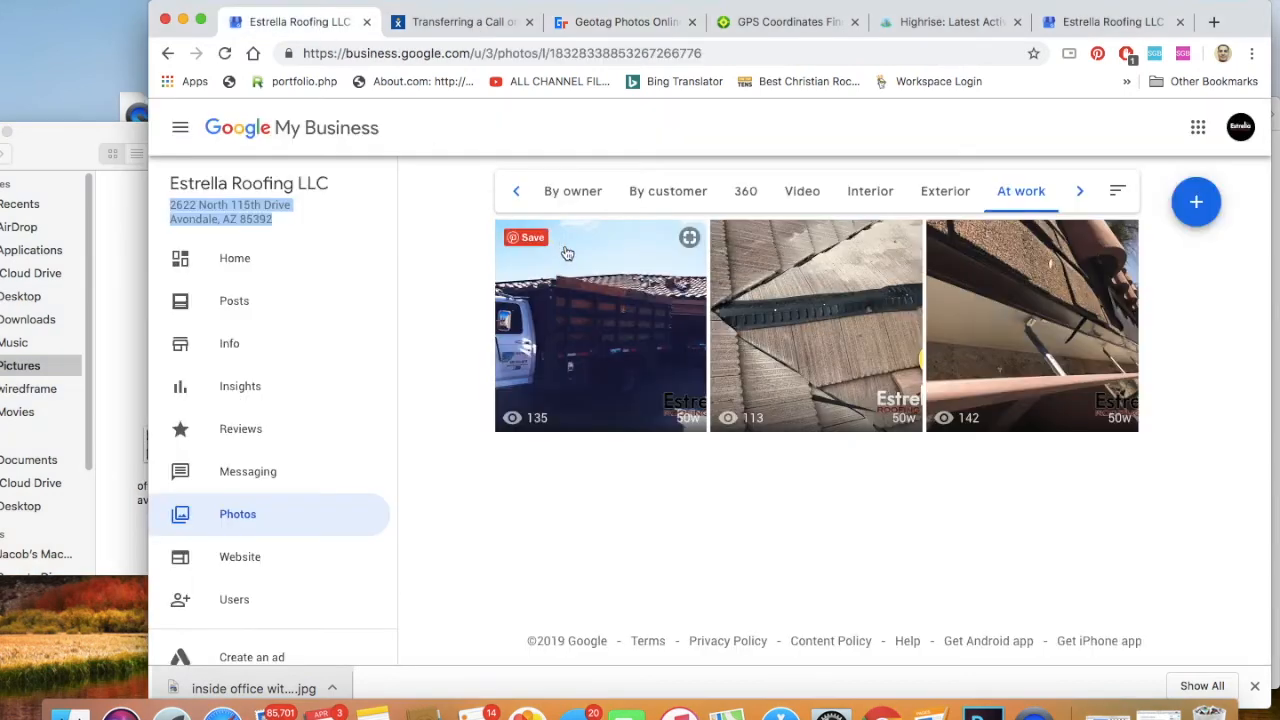
click(877, 205)
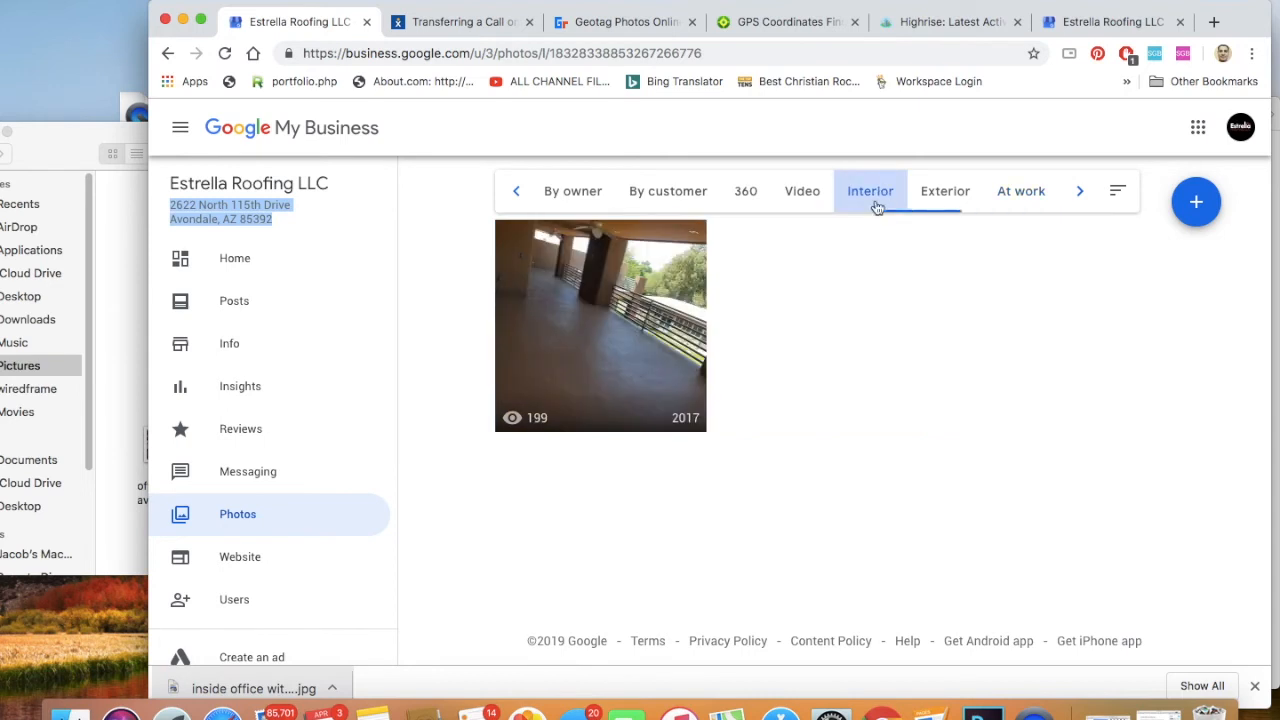
- Try to add inside office with desk.jpg directly onto the listing's photos page, and return to the listing
click(70, 150)
drag(400, 405, 939, 470)
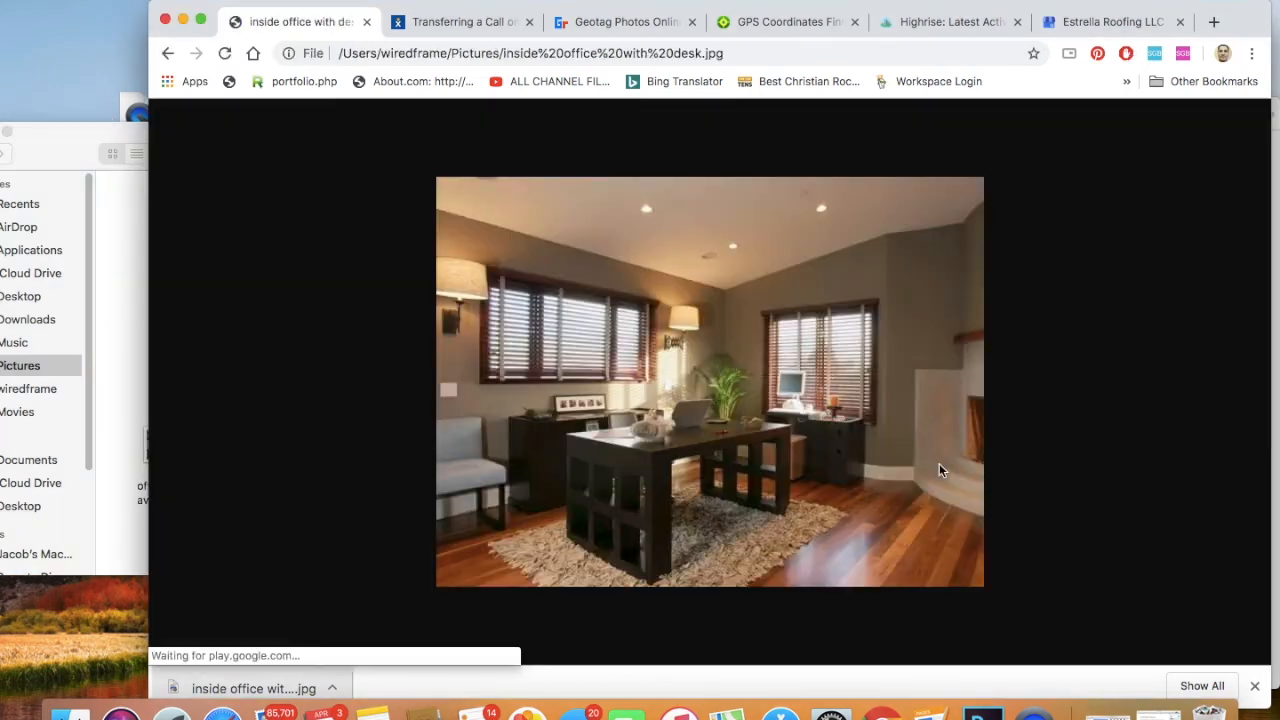
click(167, 54)
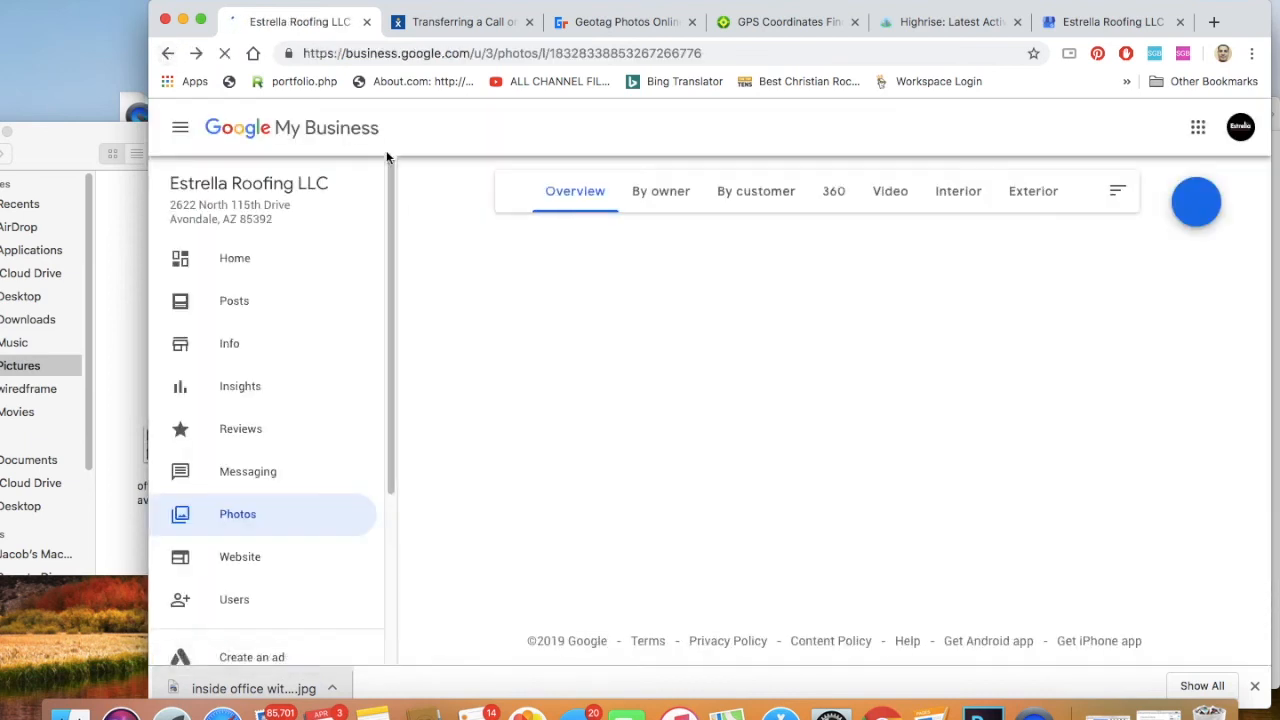
- Post inside office with desk.jpg from the Pictures folder to the listing's Interior photos and dismiss the upload notice
click(958, 194)
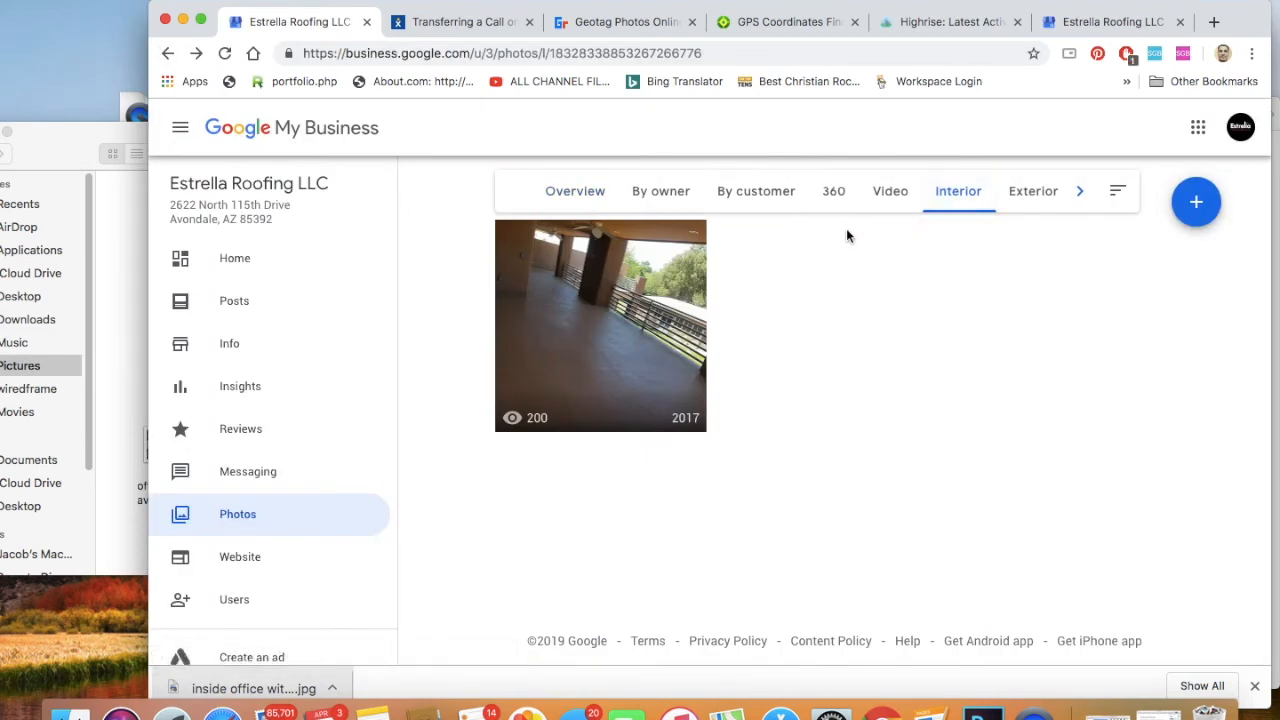
click(1206, 192)
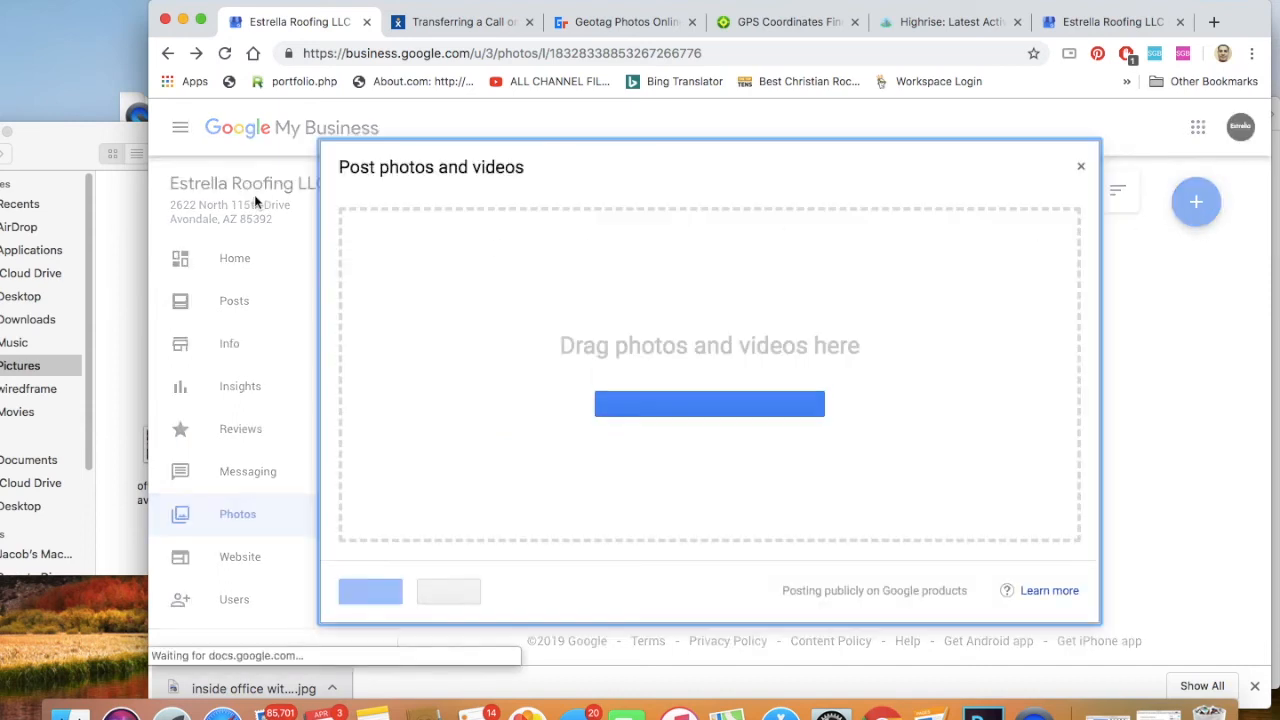
click(122, 141)
drag(398, 405, 848, 325)
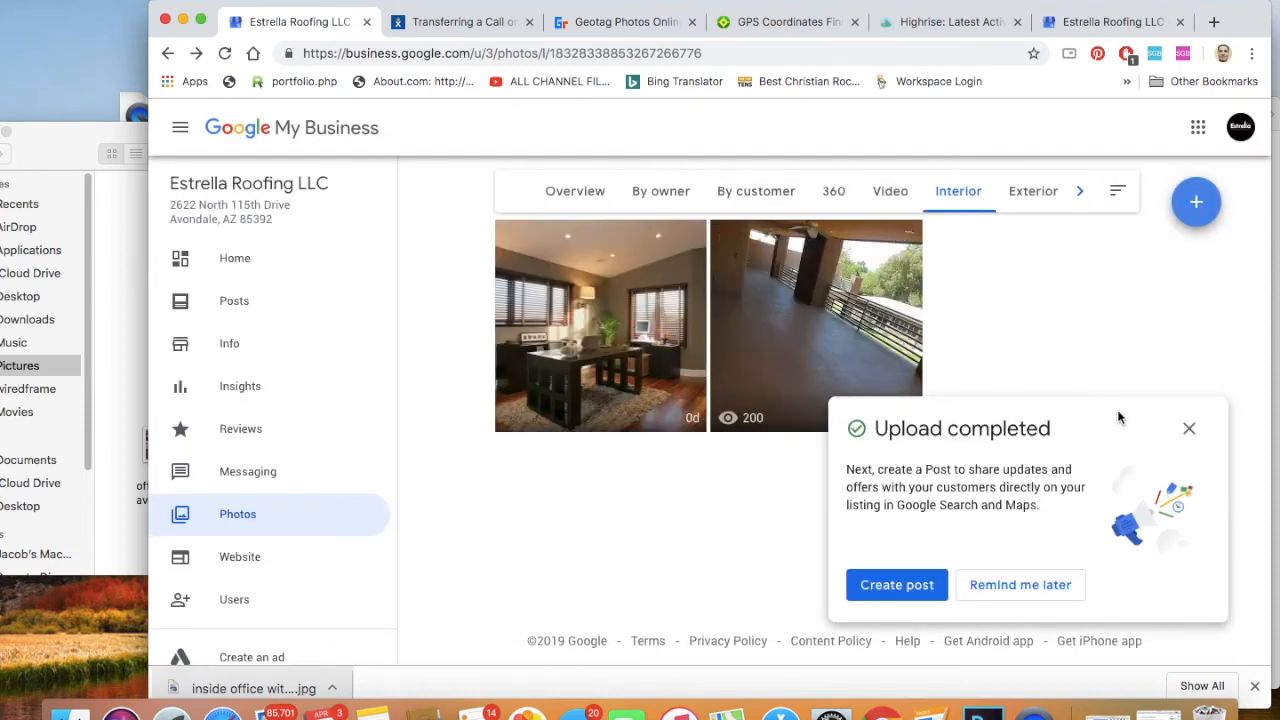
click(1190, 430)
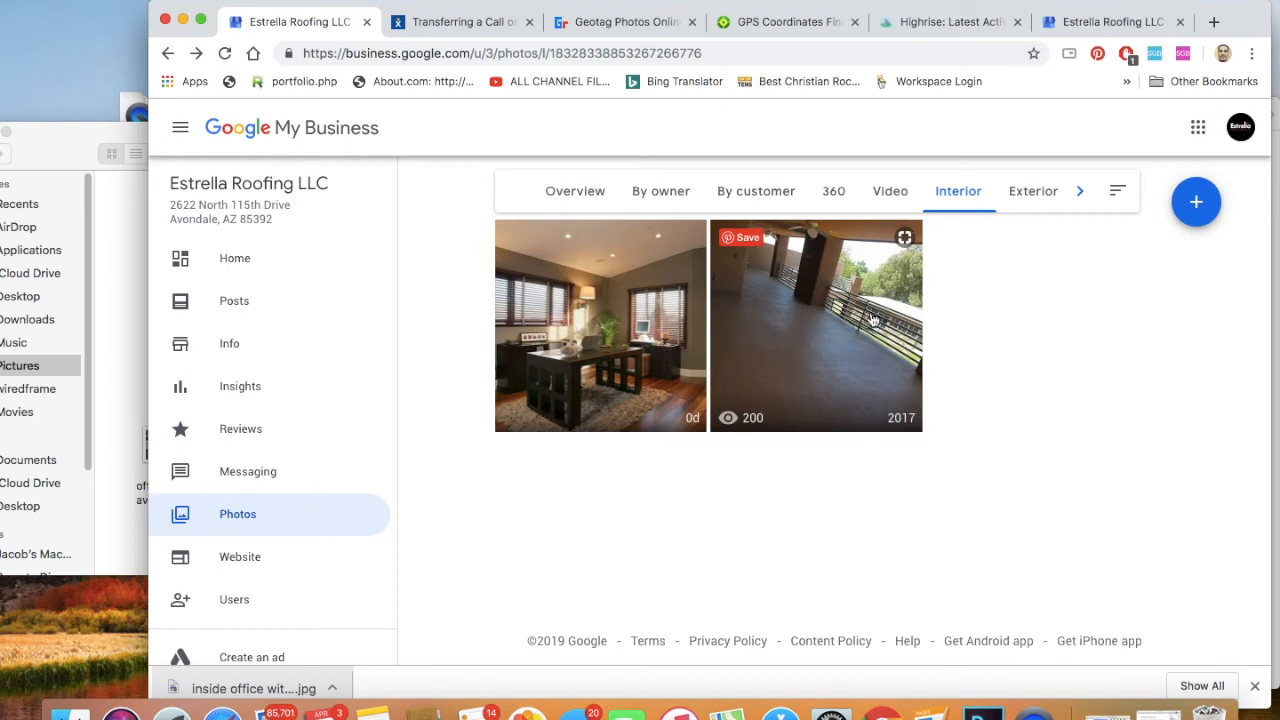
- Show the listing's Exterior photos, preview office roof in avondale.jpg from the Pictures folder and close the preview
click(1032, 200)
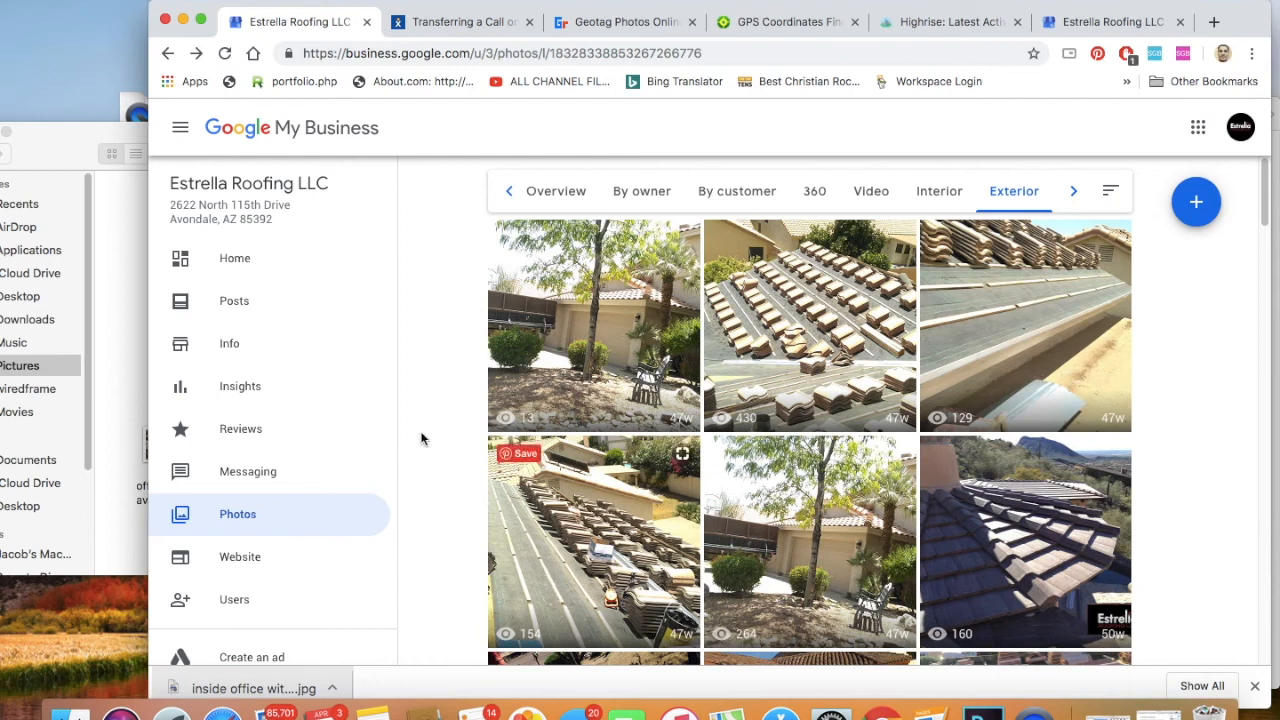
click(110, 321)
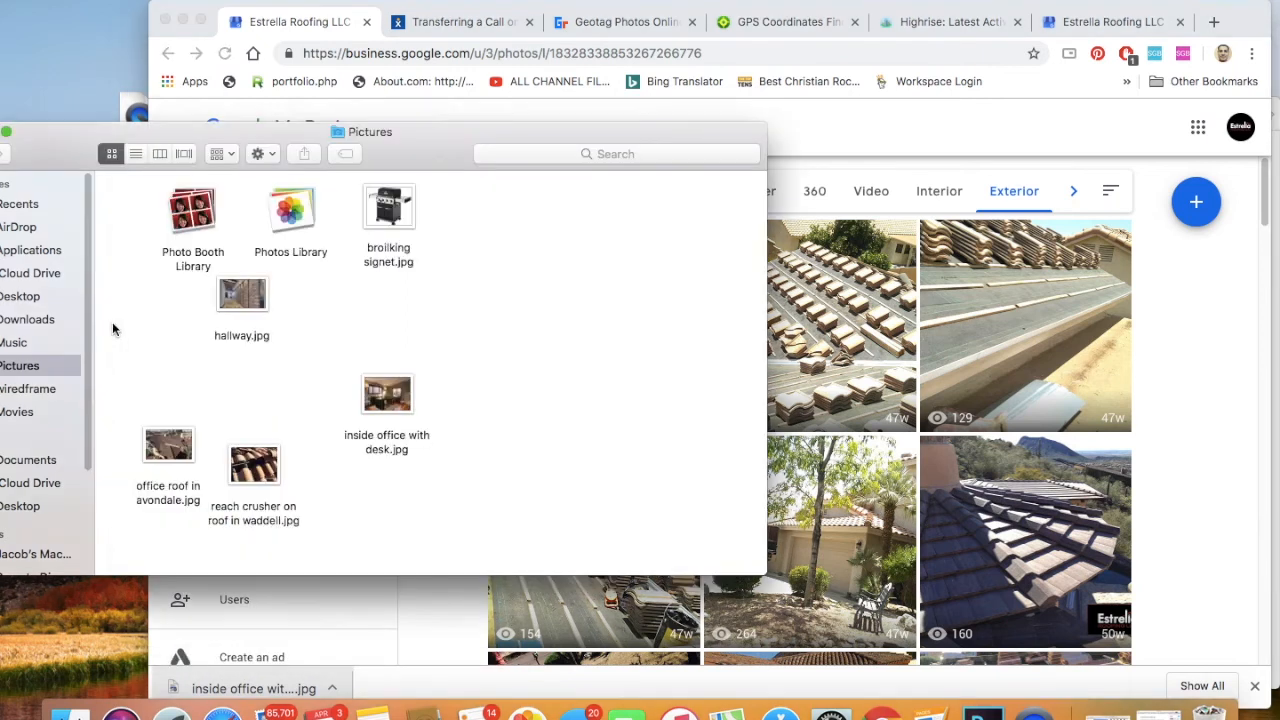
click(170, 446)
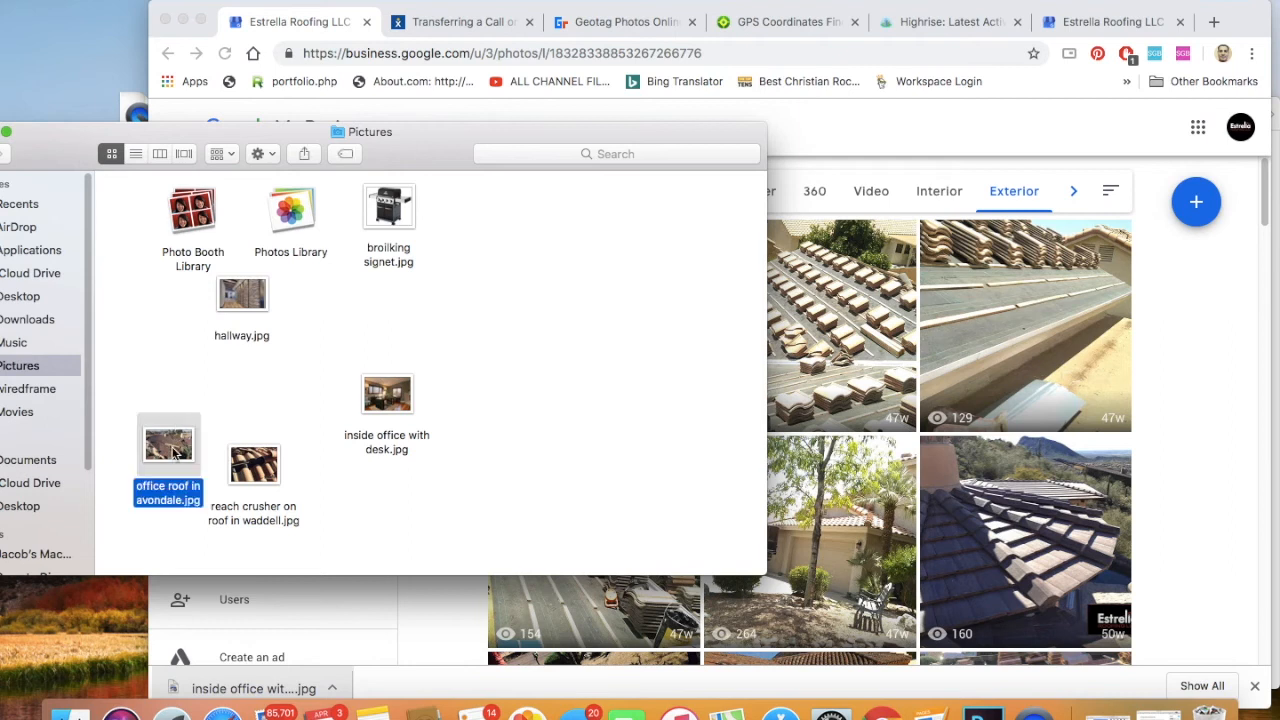
double_click(170, 446)
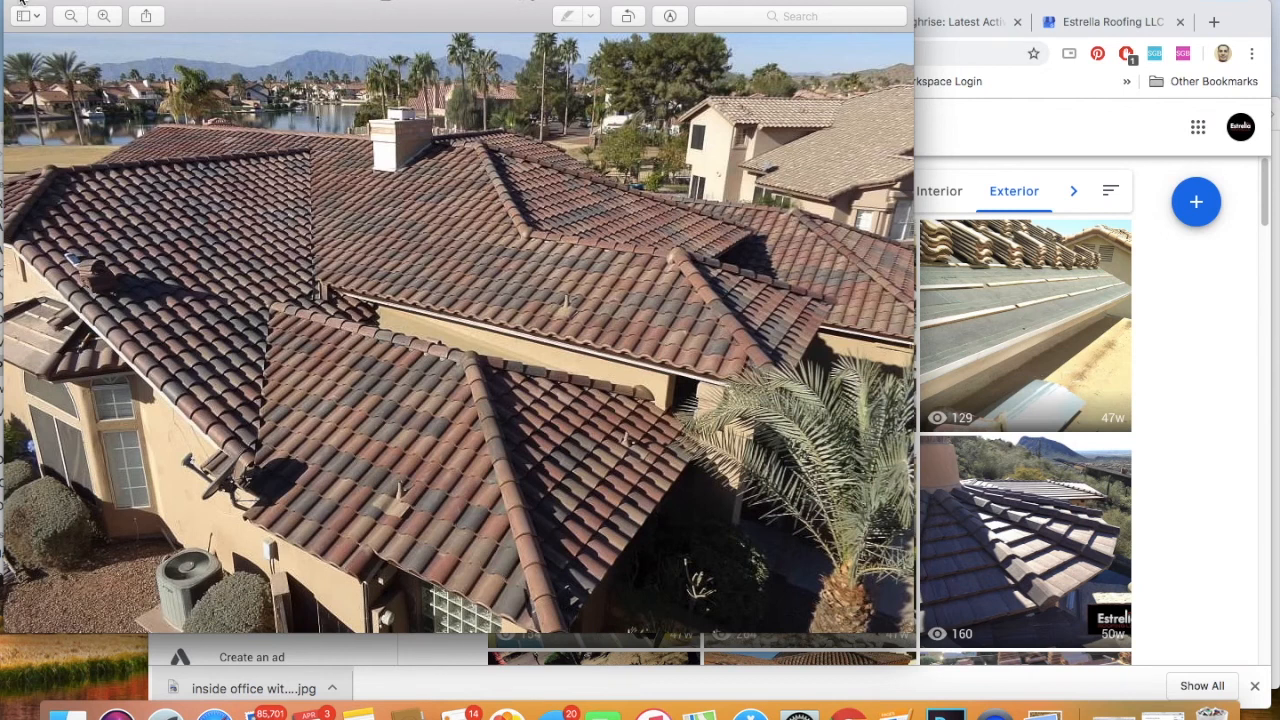
key(super+w)
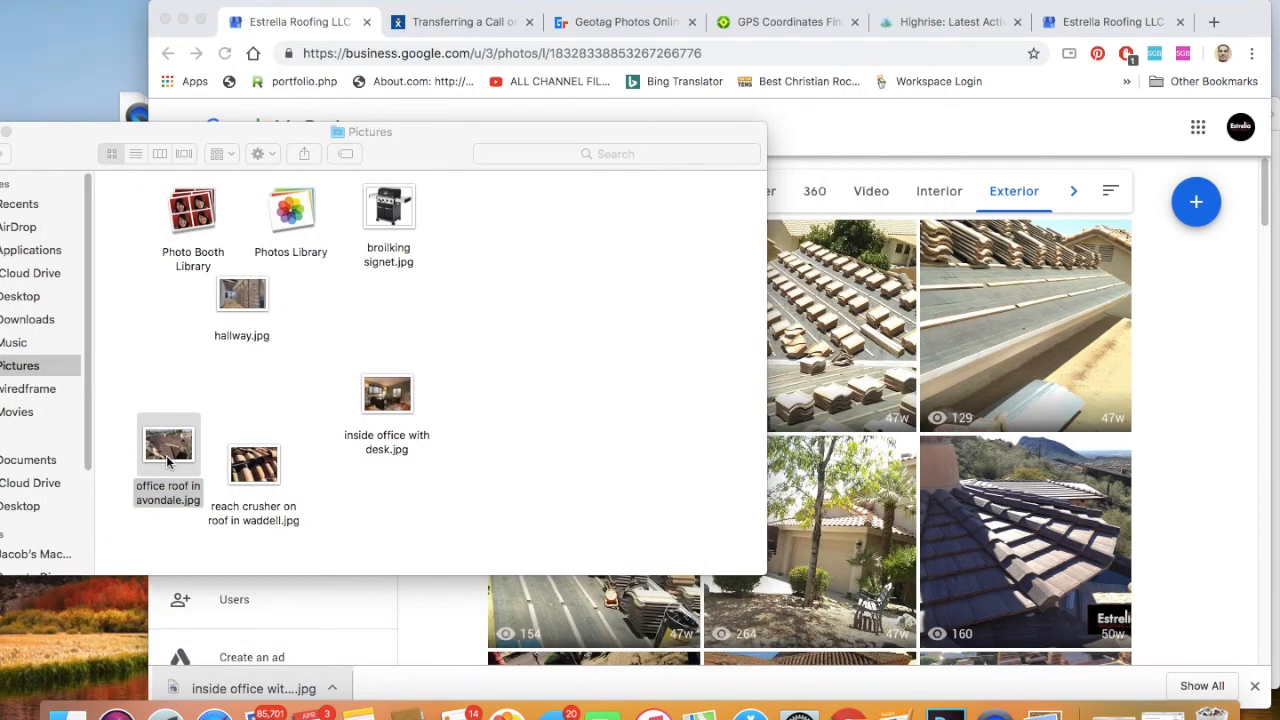
- Move the office roof in avondale.jpg icon upward within the Pictures folder
drag(169, 462, 129, 456)
click(130, 456)
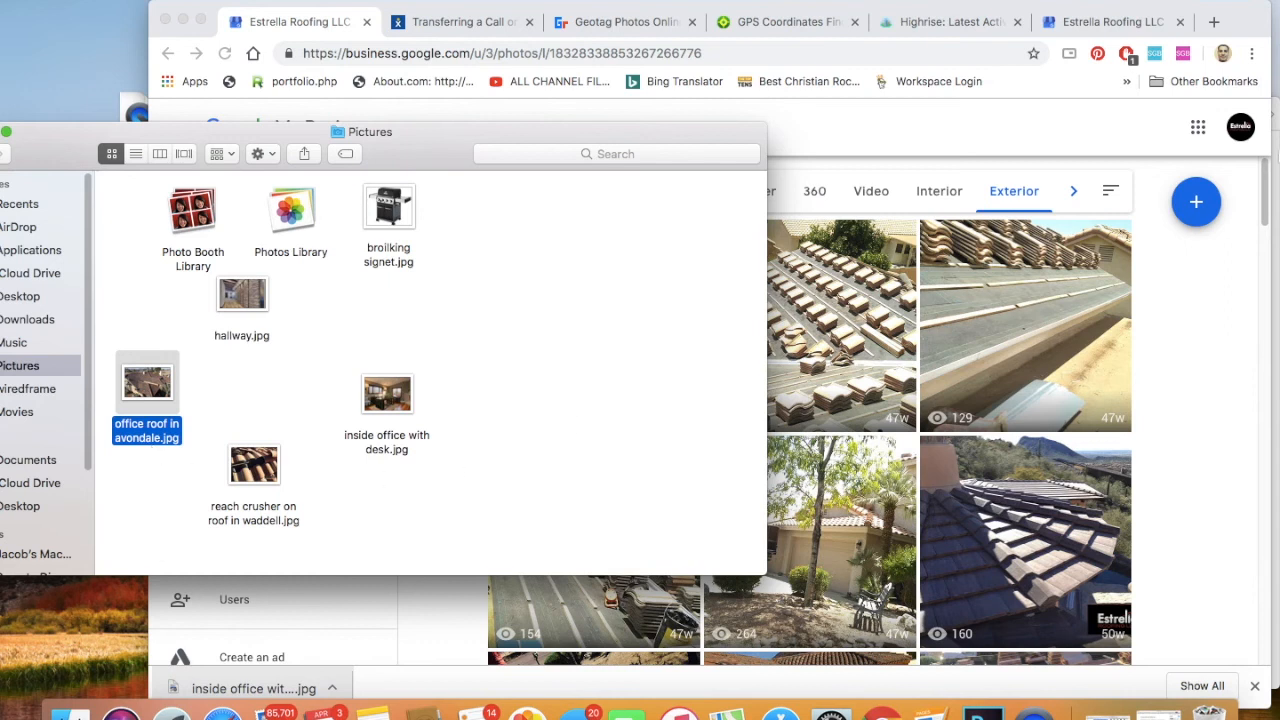
- Start adding a photo to the listing's Exterior category and bring the Pictures folder to the front
click(1194, 205)
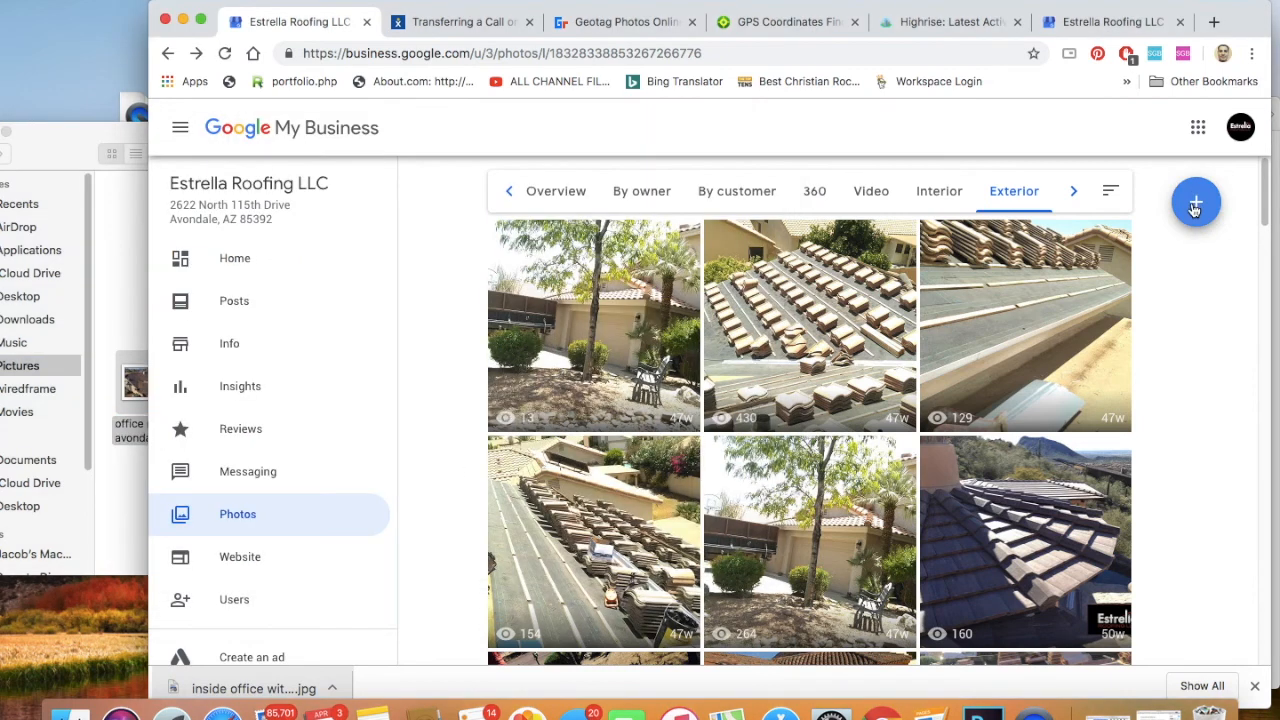
click(1194, 205)
click(135, 395)
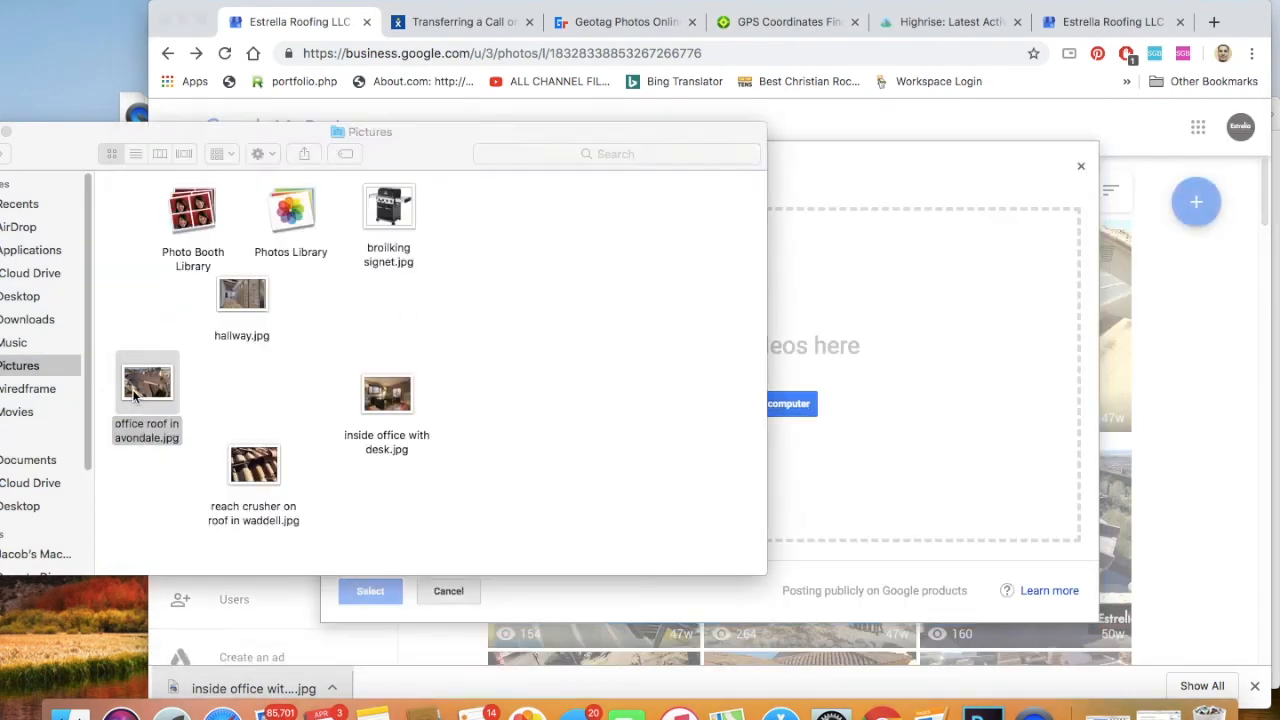
- Open the file information of office roof in avondale.jpg and review its details, from general data to the image preview
right_click(135, 395)
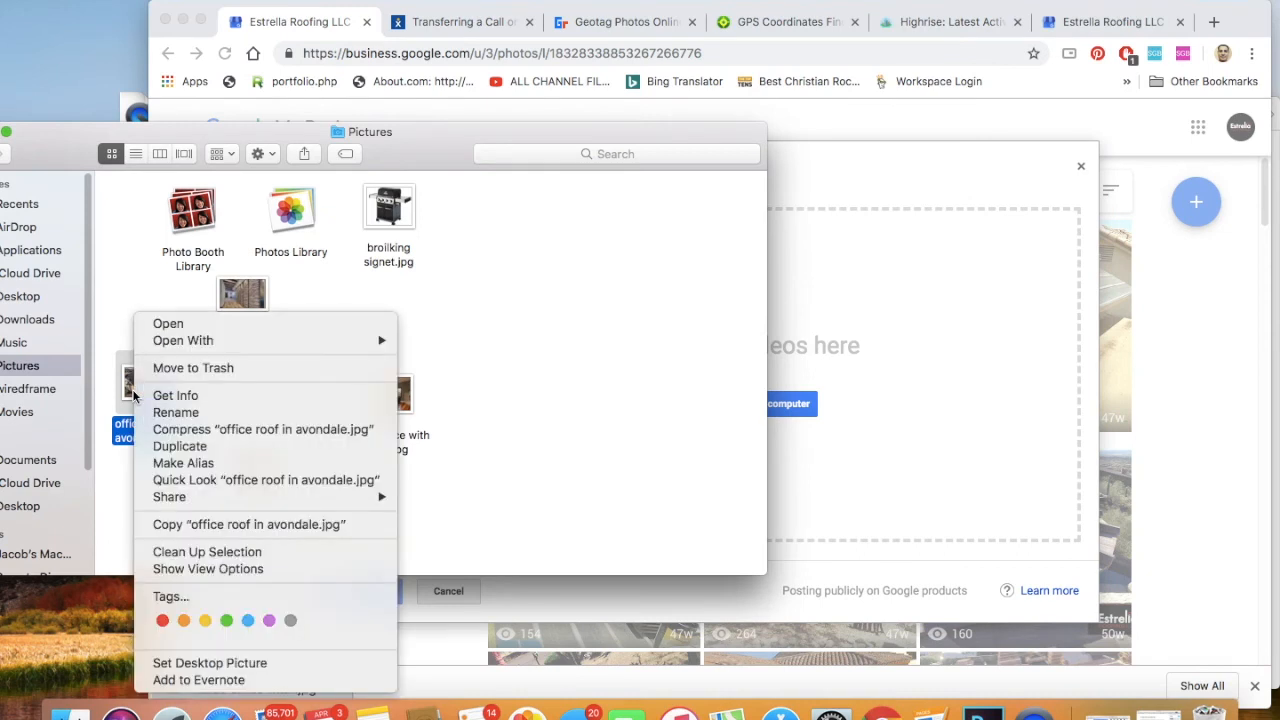
click(164, 402)
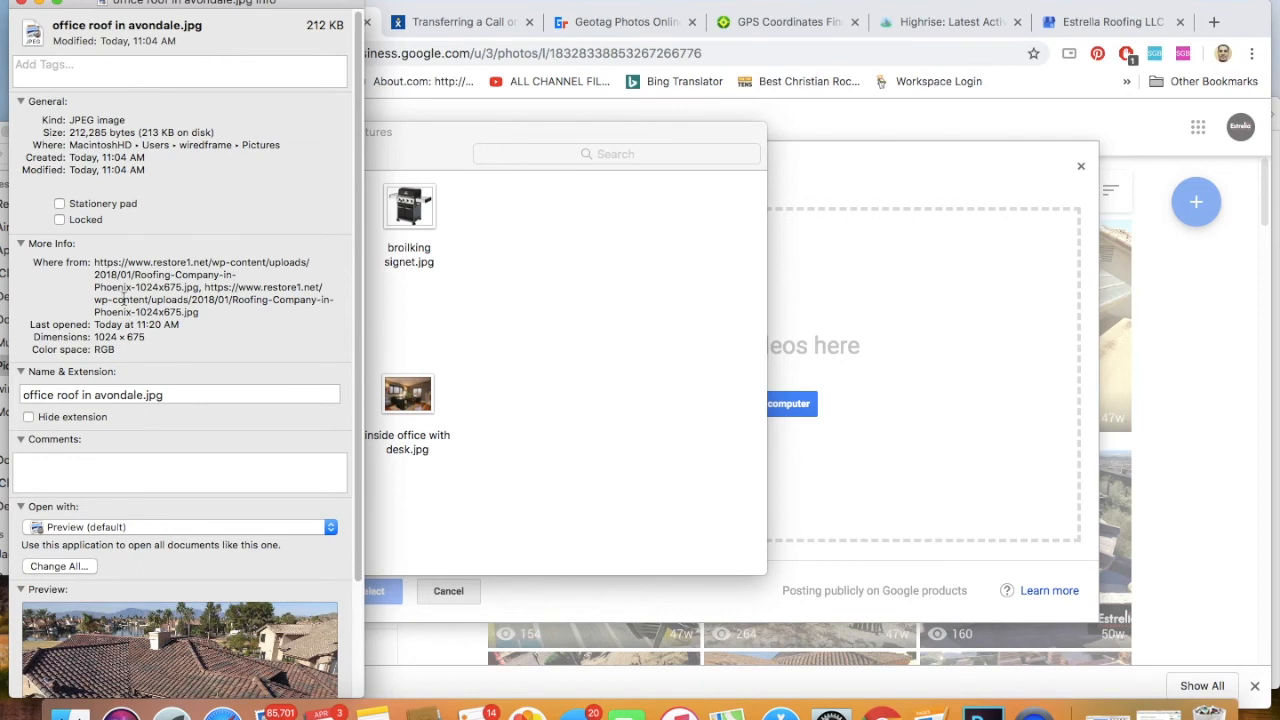
scroll(123, 297, down, 5)
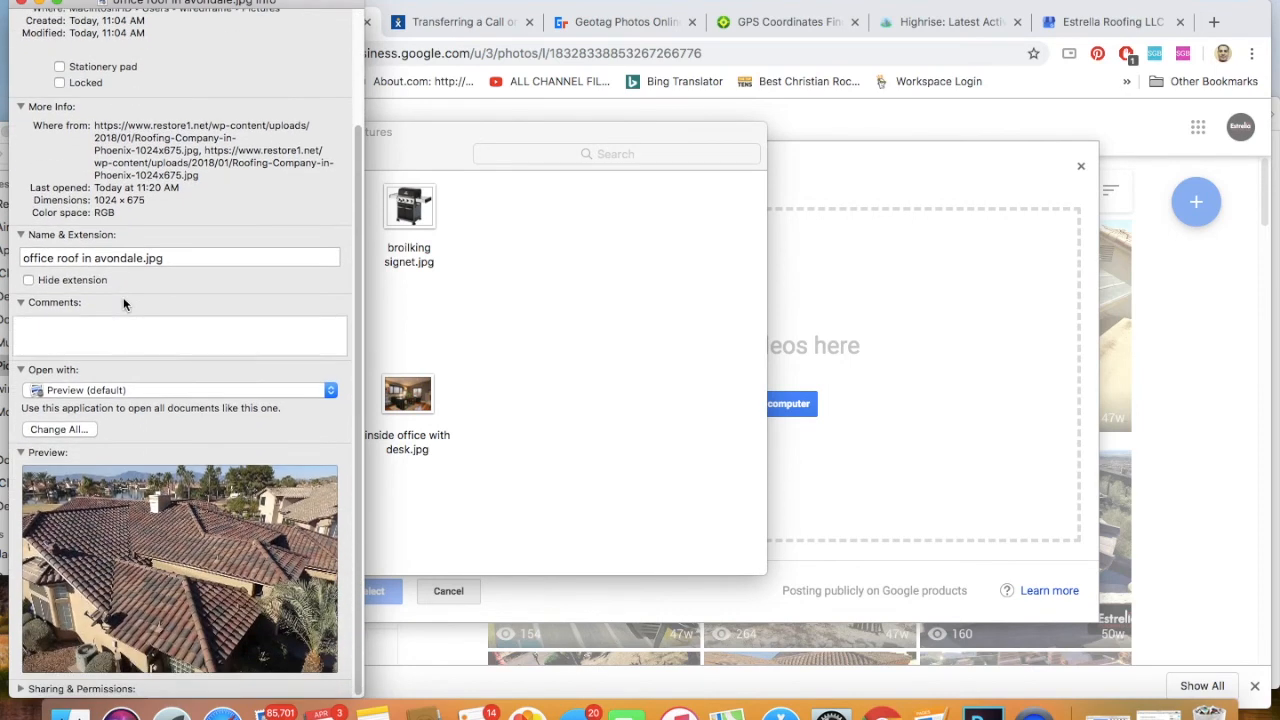
scroll(123, 297, up, 5)
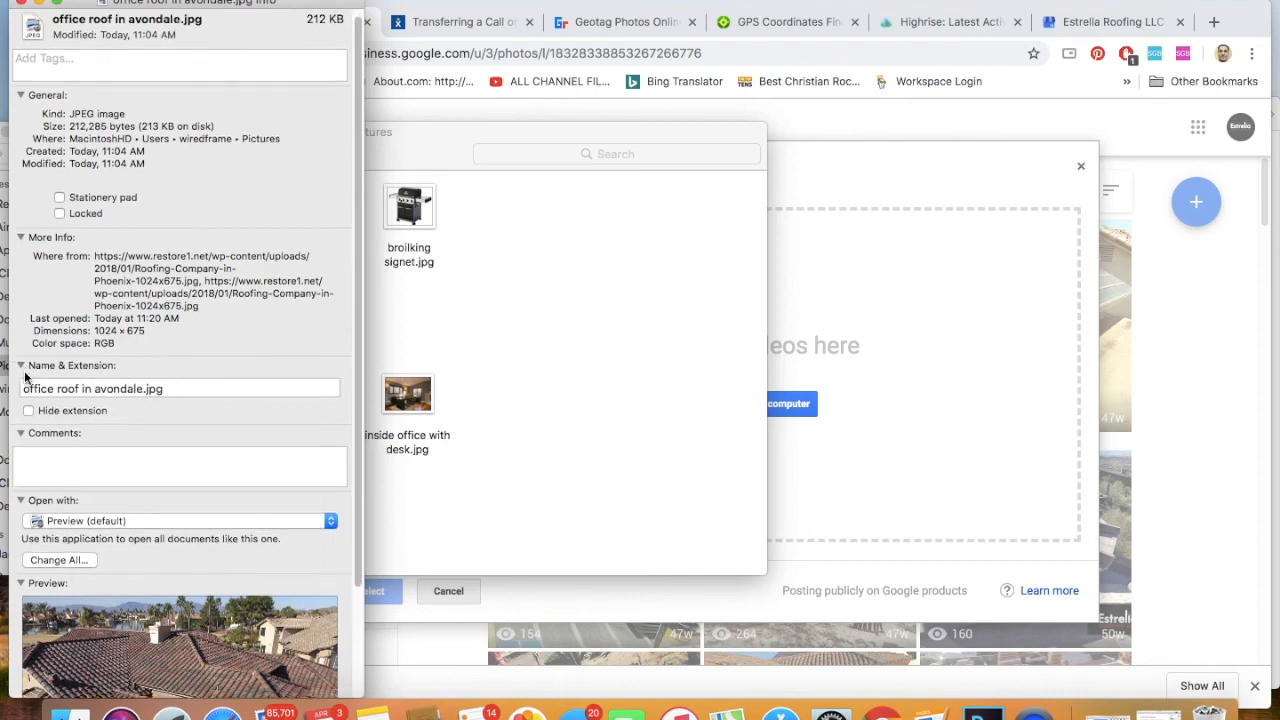
scroll(25, 376, down, 2)
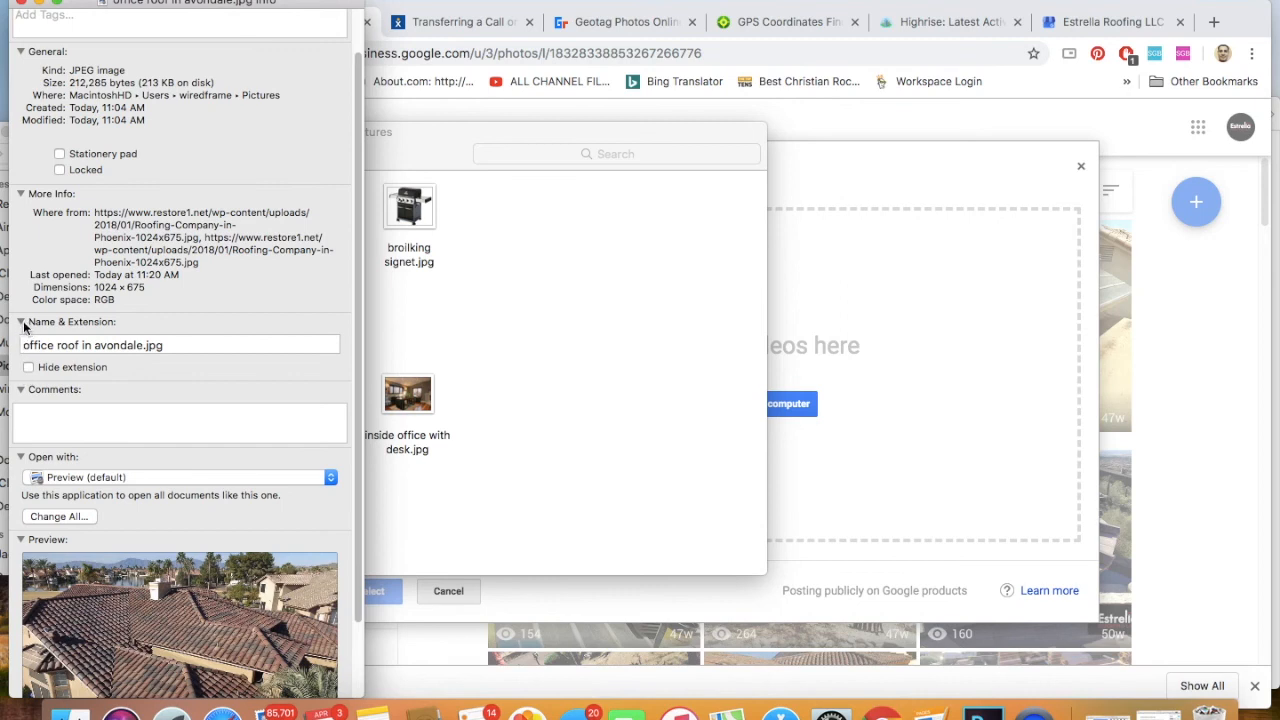
- Collapse the Name & Extension, Comments, Open with, More Info and General sections of the file information and close it
click(23, 324)
click(21, 339)
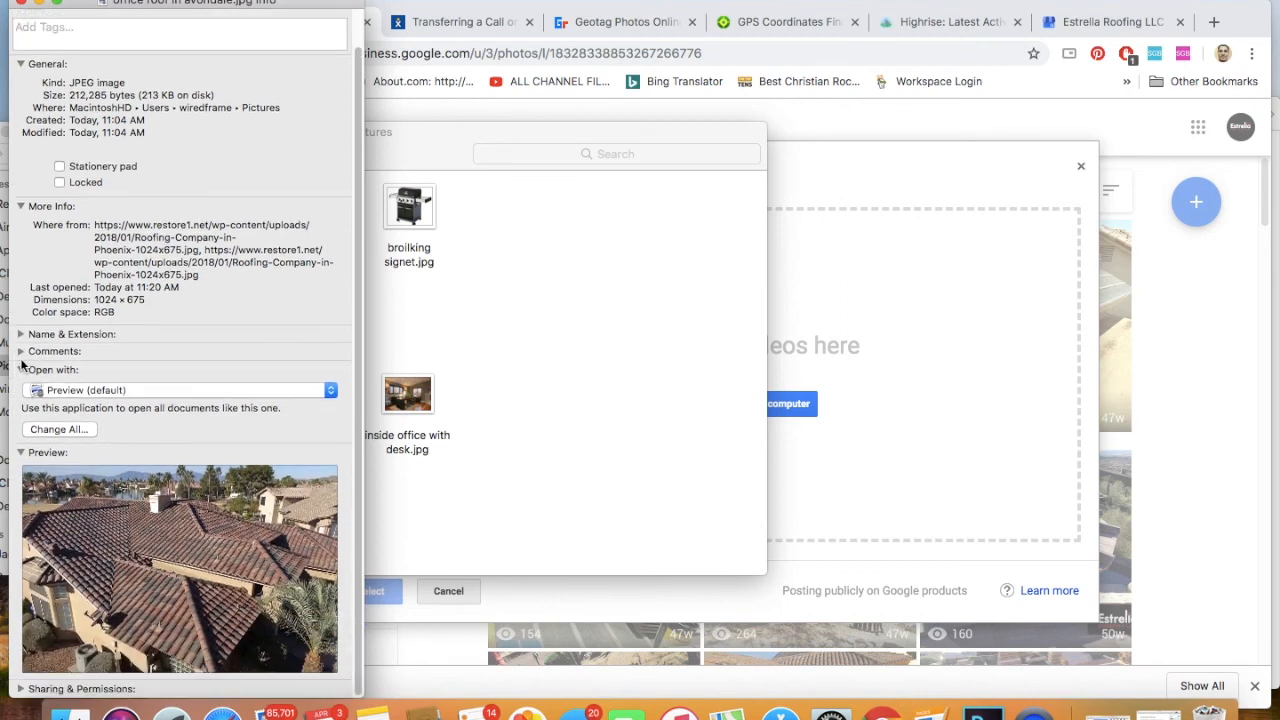
click(21, 369)
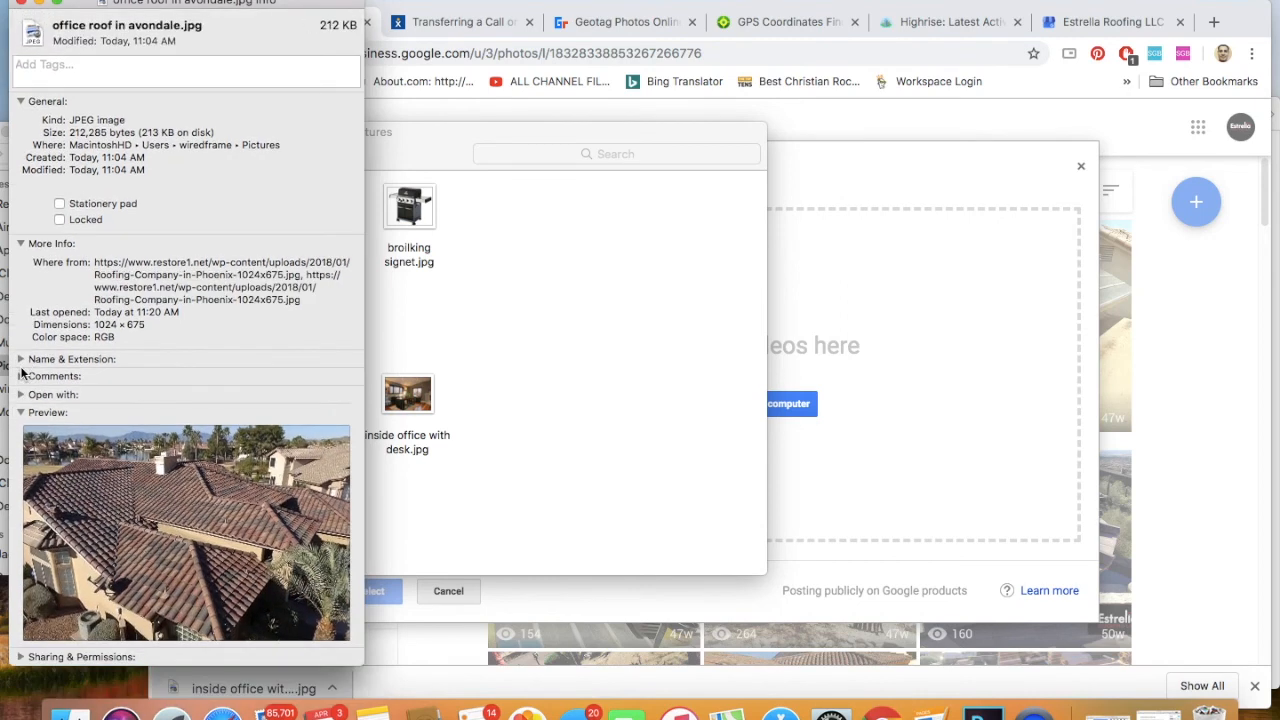
click(21, 243)
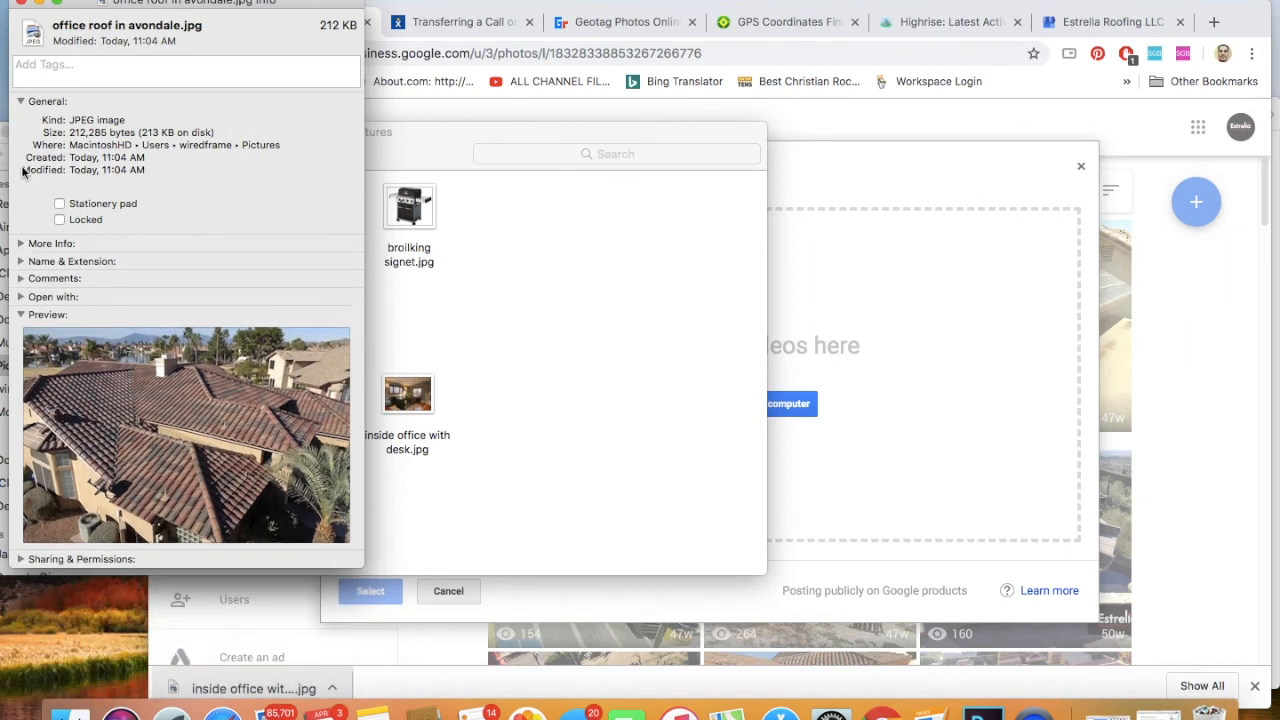
click(21, 101)
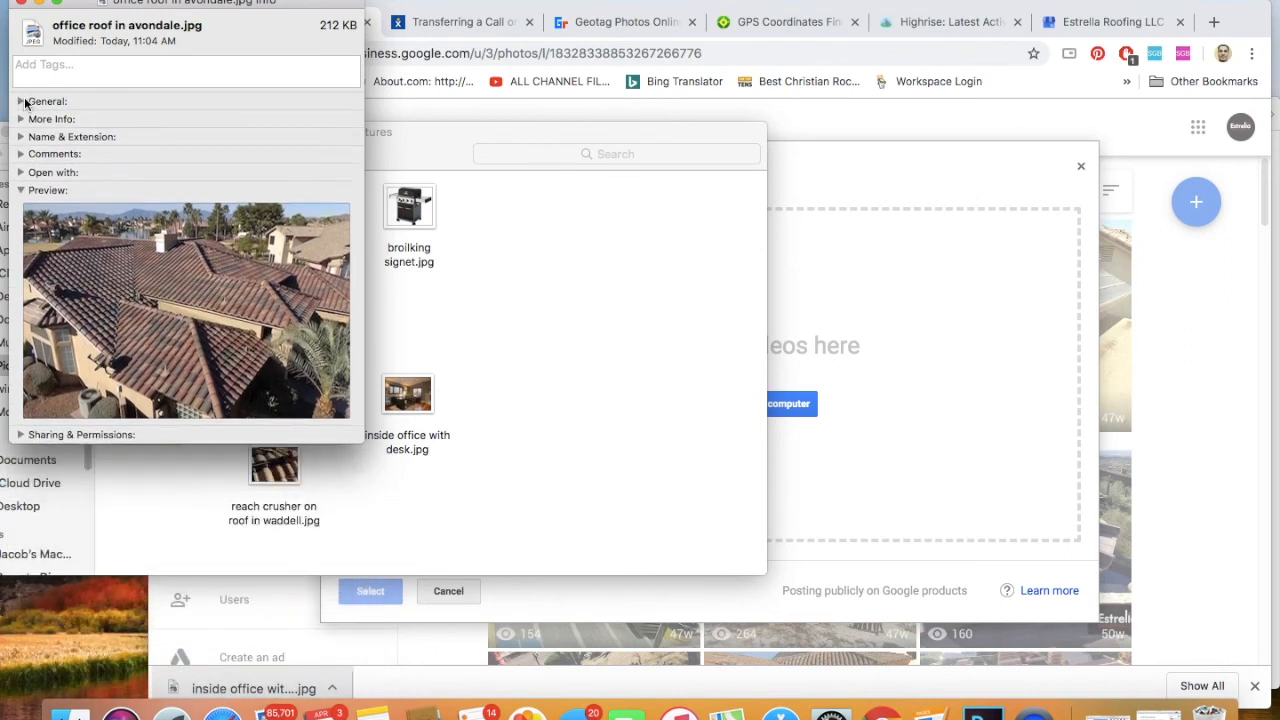
click(21, 4)
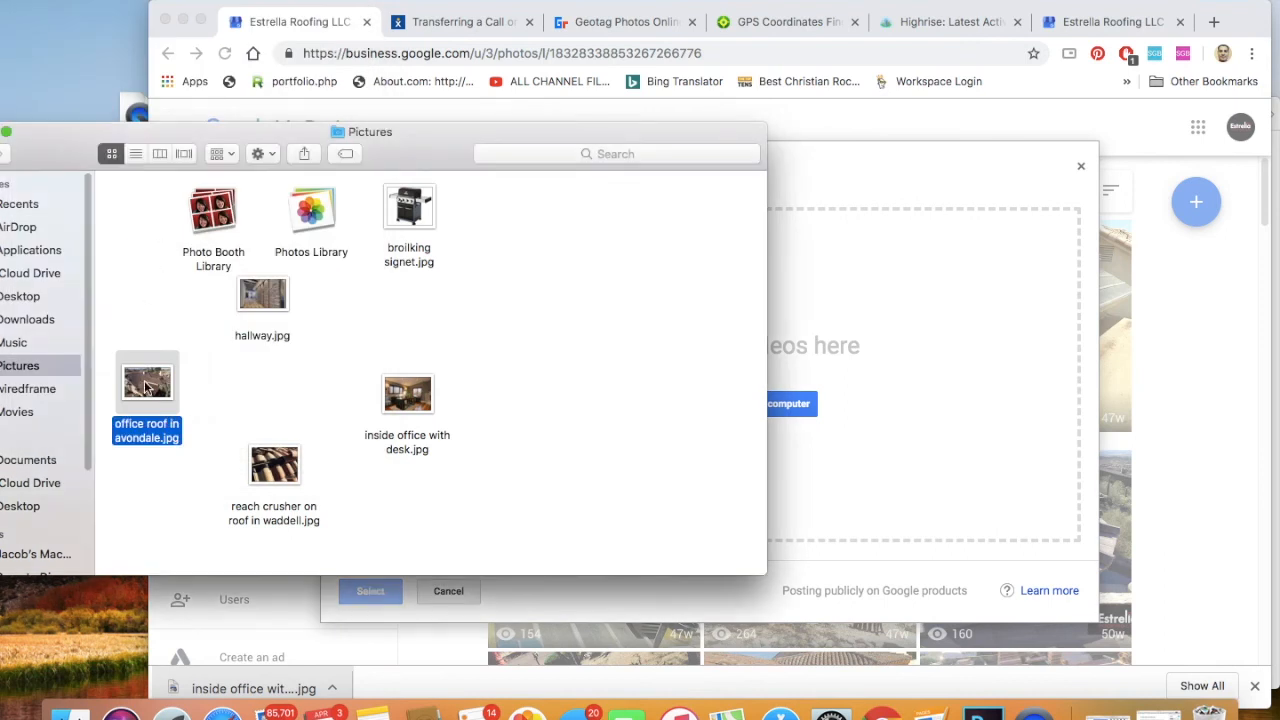
- Post office roof in avondale.jpg from the Pictures folder to the listing's Exterior photos and look through that category
drag(146, 388, 961, 356)
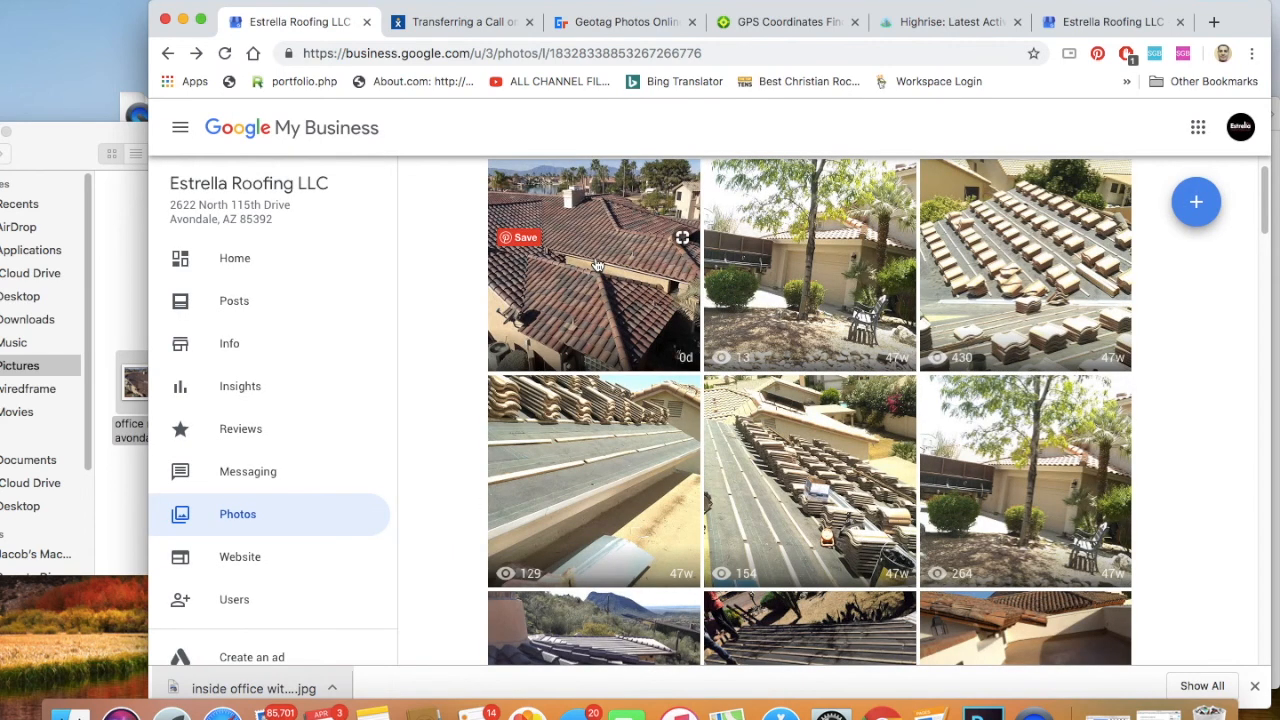
scroll(597, 263, down, 10)
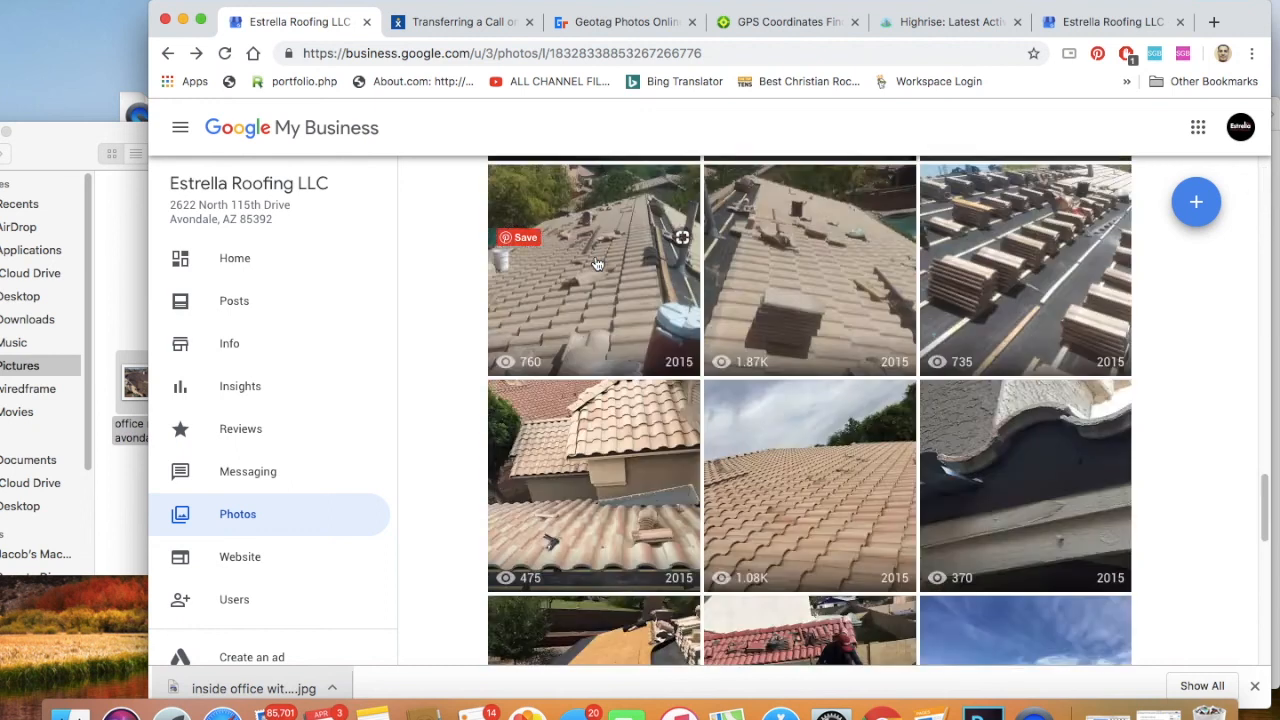
scroll(597, 263, up, 15)
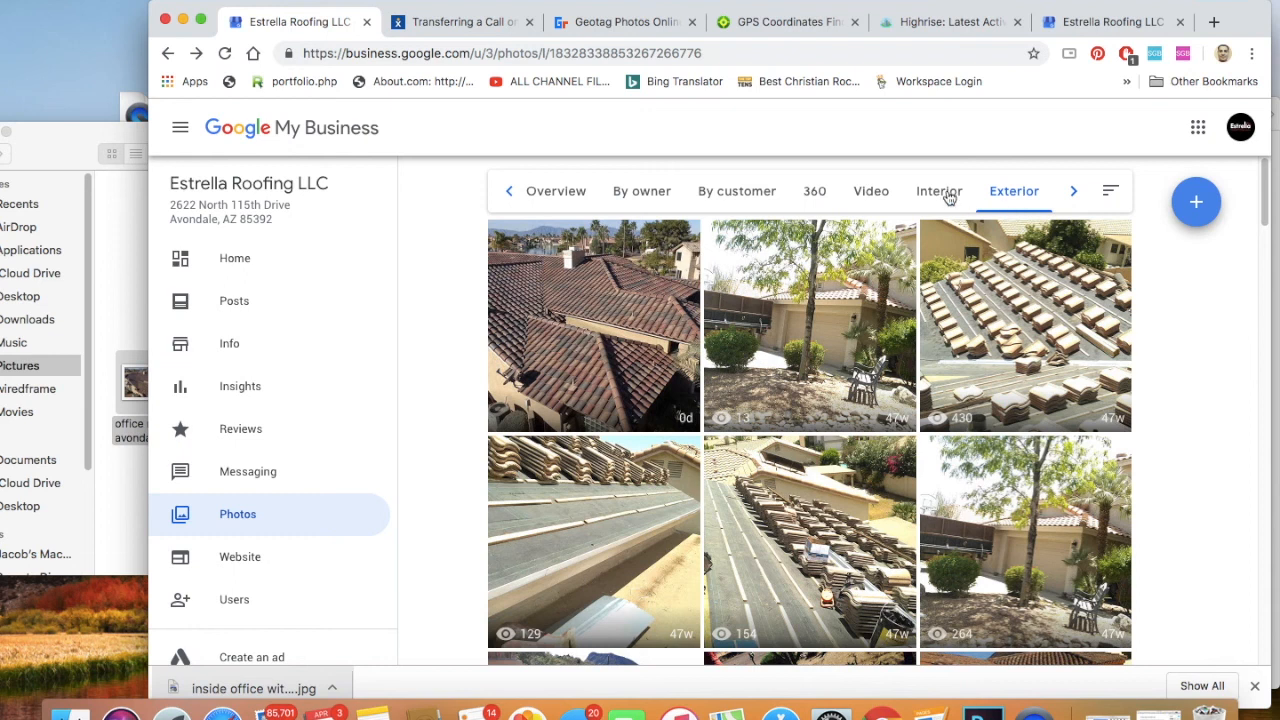
- Check the remaining photo categories up to At work, and show the listing's Overview photos
click(1077, 192)
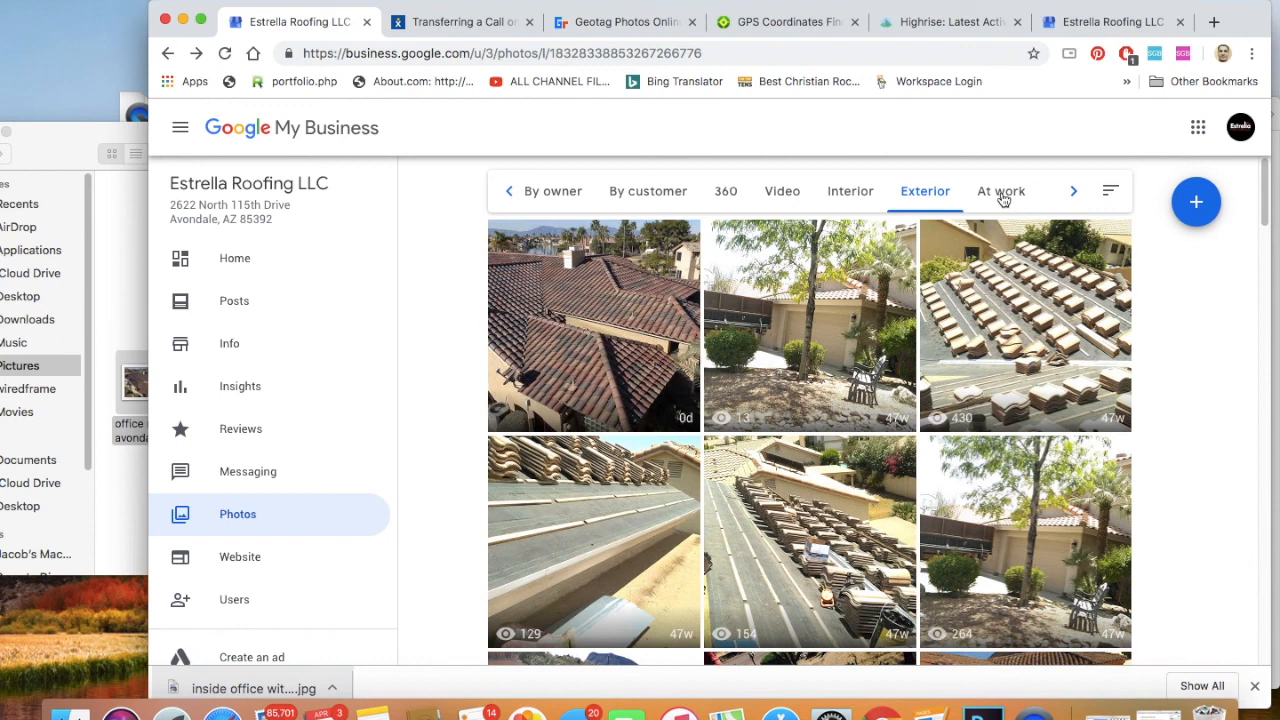
click(508, 193)
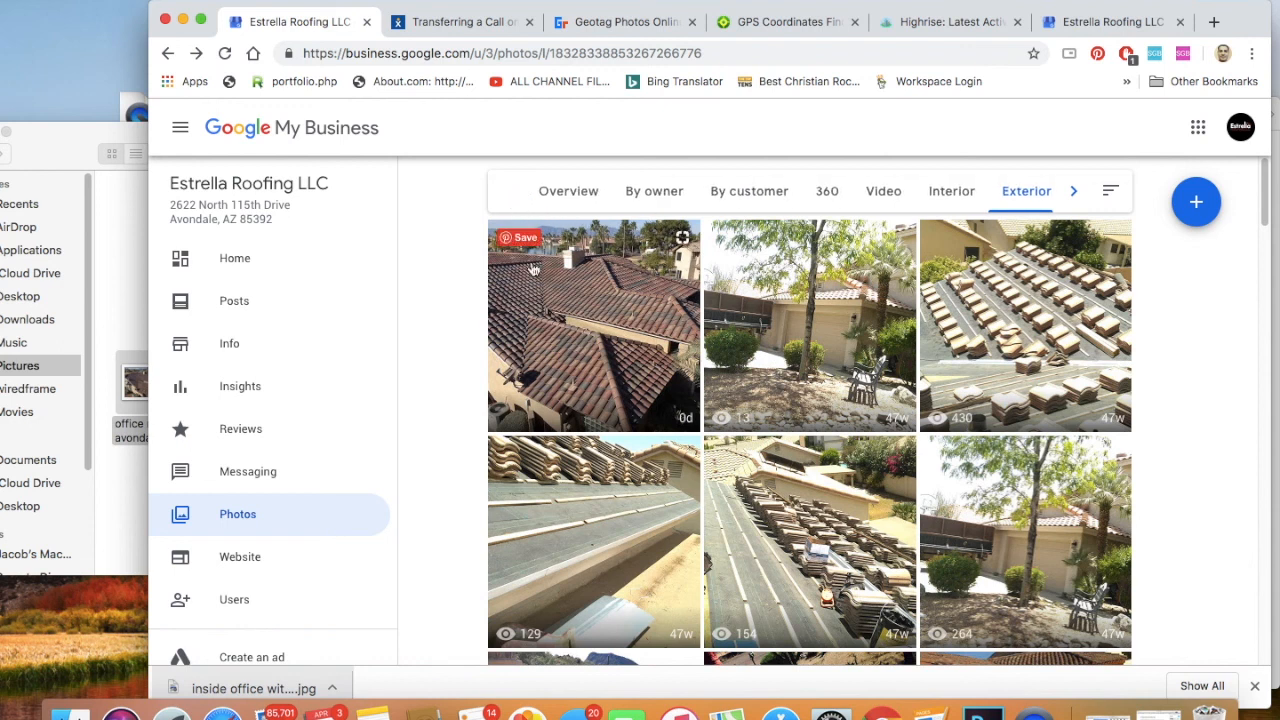
click(569, 195)
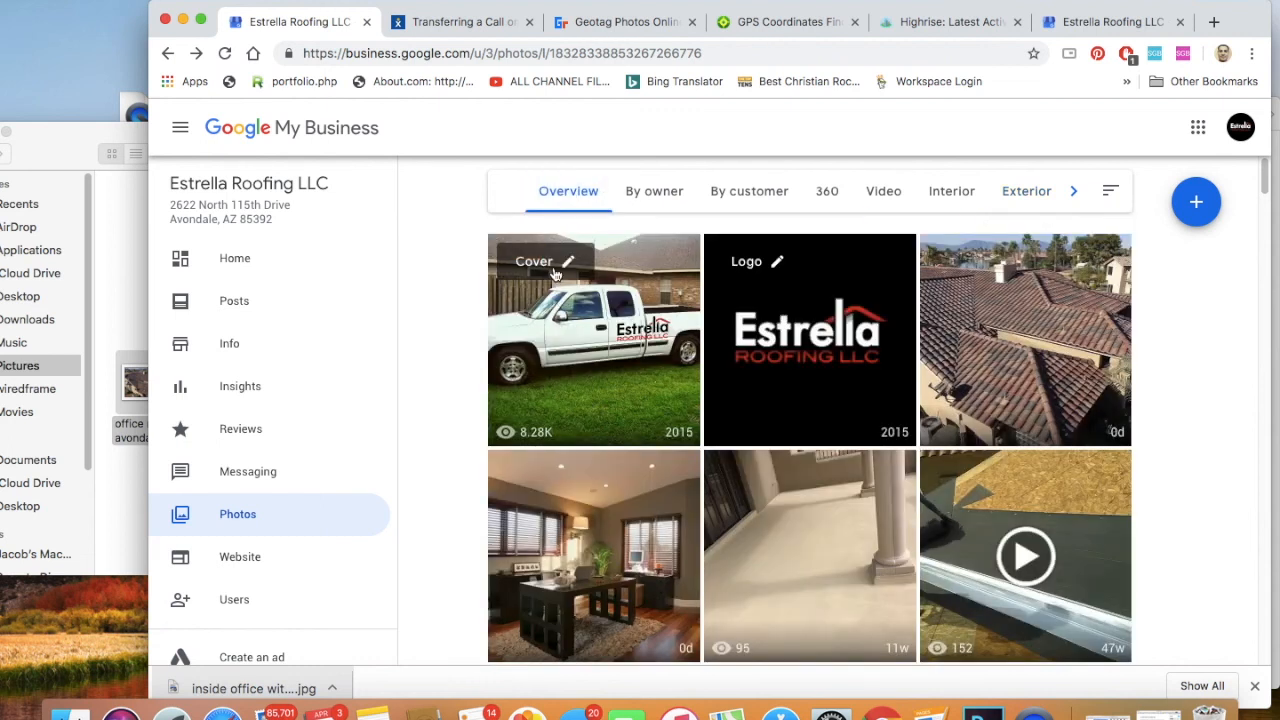